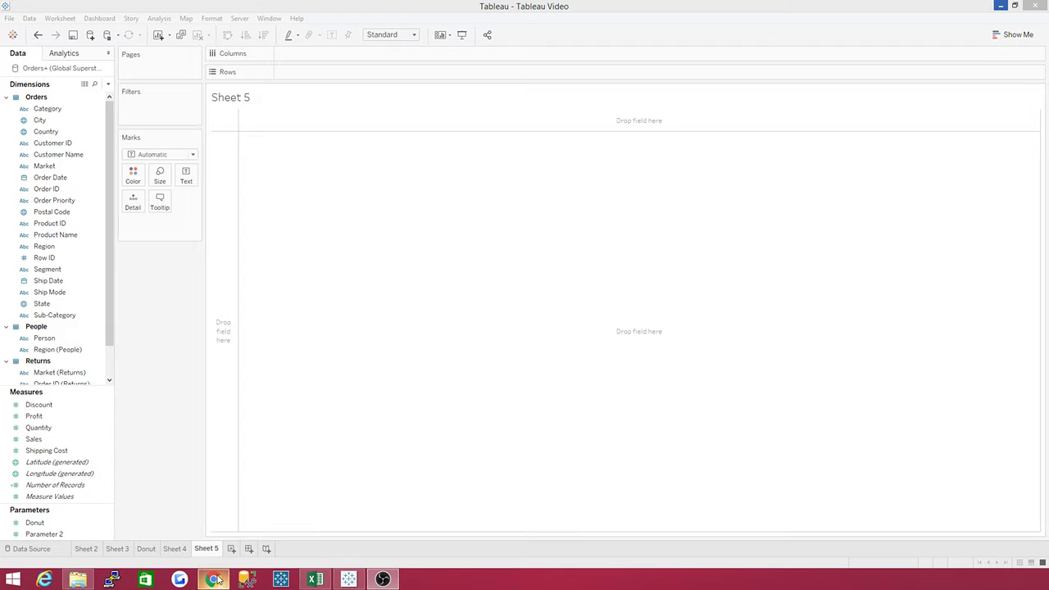
- Bring the Chrome window with the Global Superstore 2016v2 forum page to the front
{"action": "mouse_move", "coordinate": [215, 580]}
{"action": "left_click", "coordinate": [218, 546]}
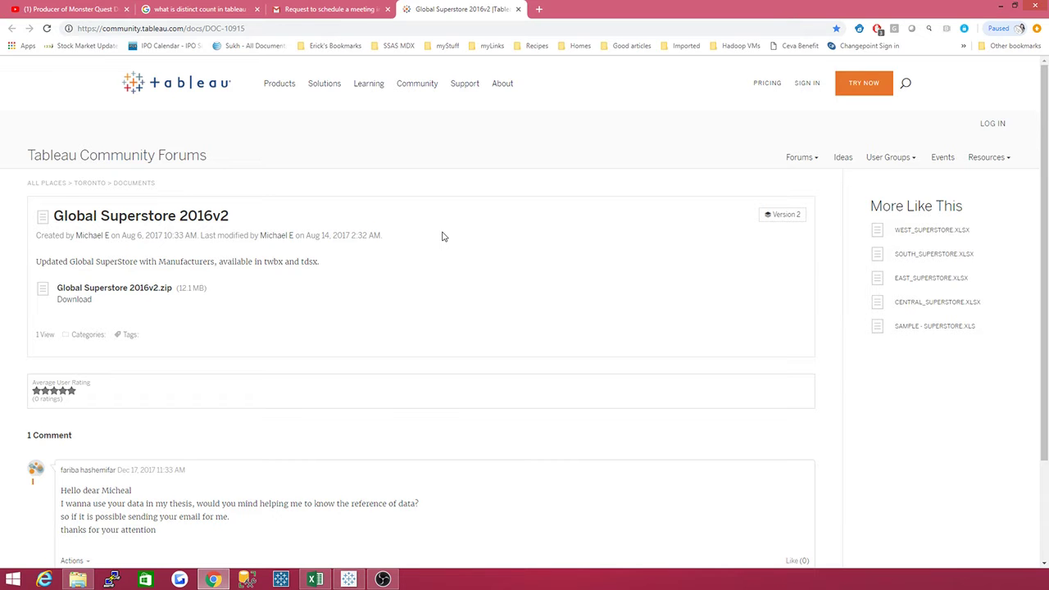
{"action": "mouse_move", "coordinate": [318, 580]}
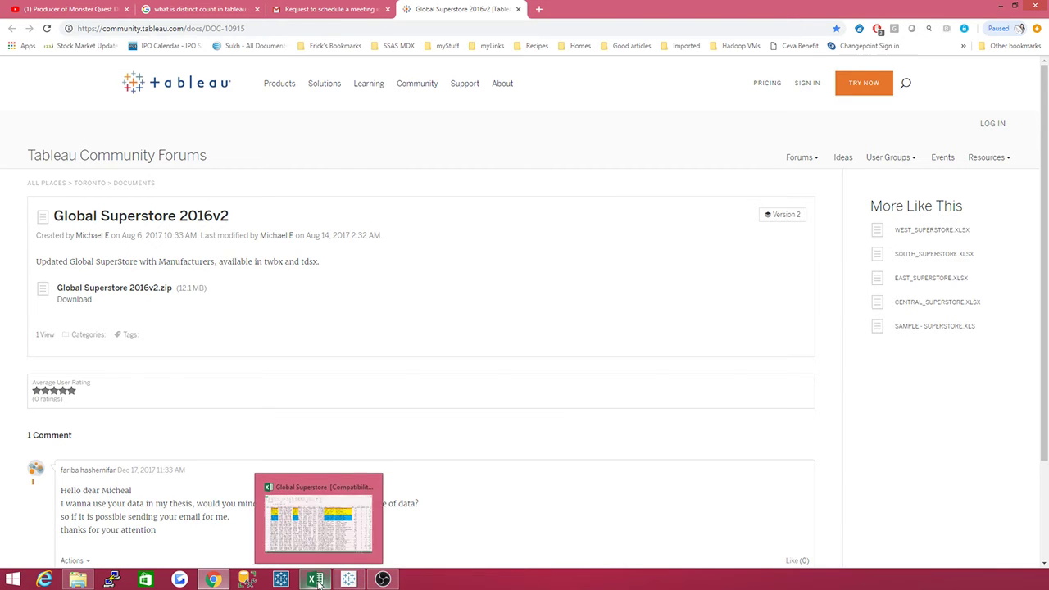
- Switch to Excel's Global Superstore Orders sheet and inspect the Order ID values in column B, starting at B2
{"action": "left_click", "coordinate": [318, 580]}
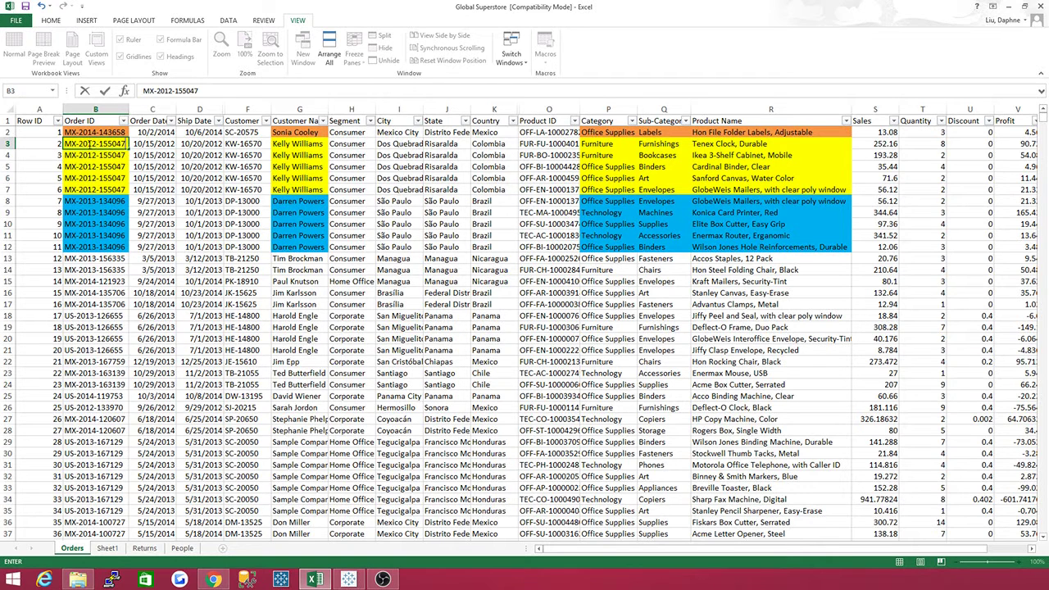
{"action": "left_click", "coordinate": [79, 109]}
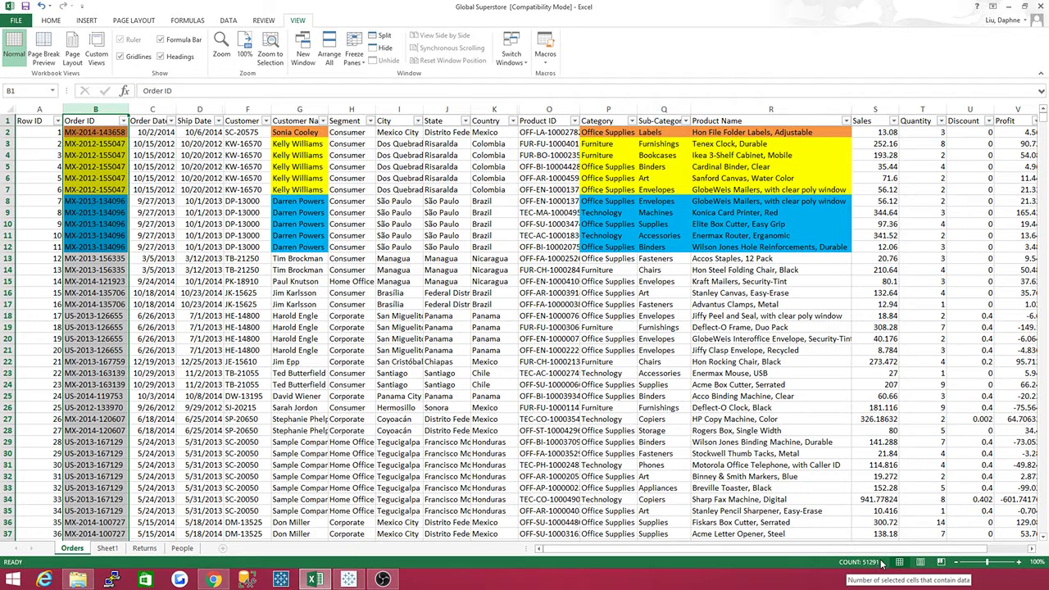
{"action": "left_click", "coordinate": [73, 133]}
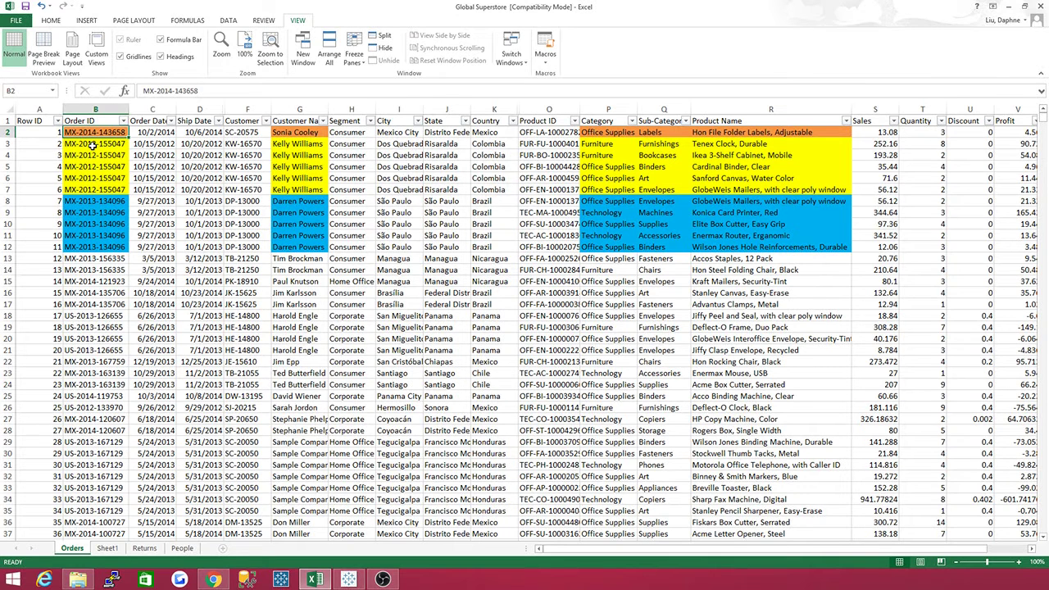
- Back in Tableau, put Order ID on Rows to list every order
{"action": "mouse_move", "coordinate": [350, 582]}
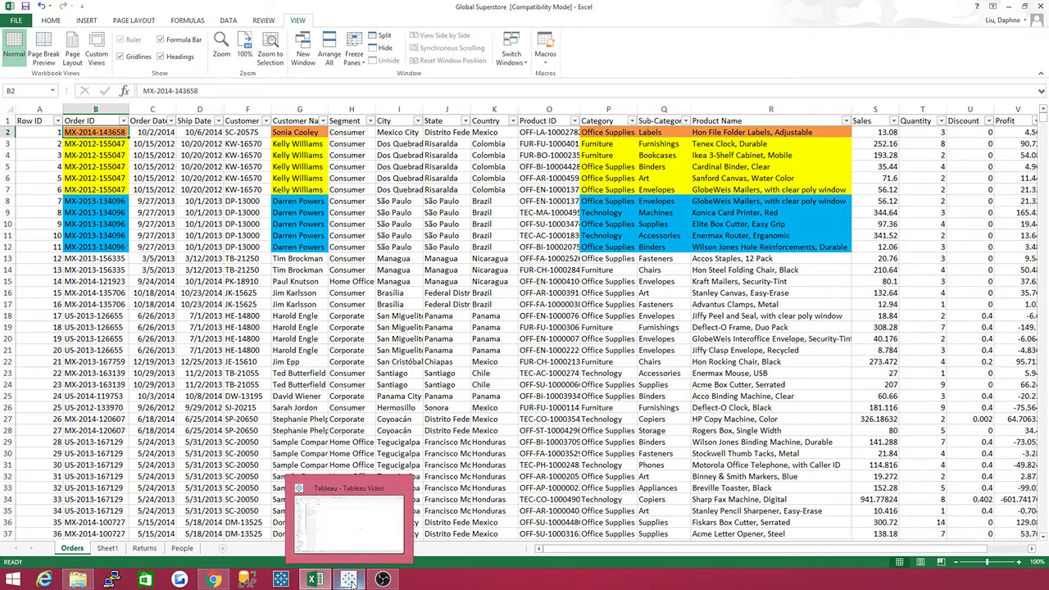
{"action": "left_click", "coordinate": [346, 554]}
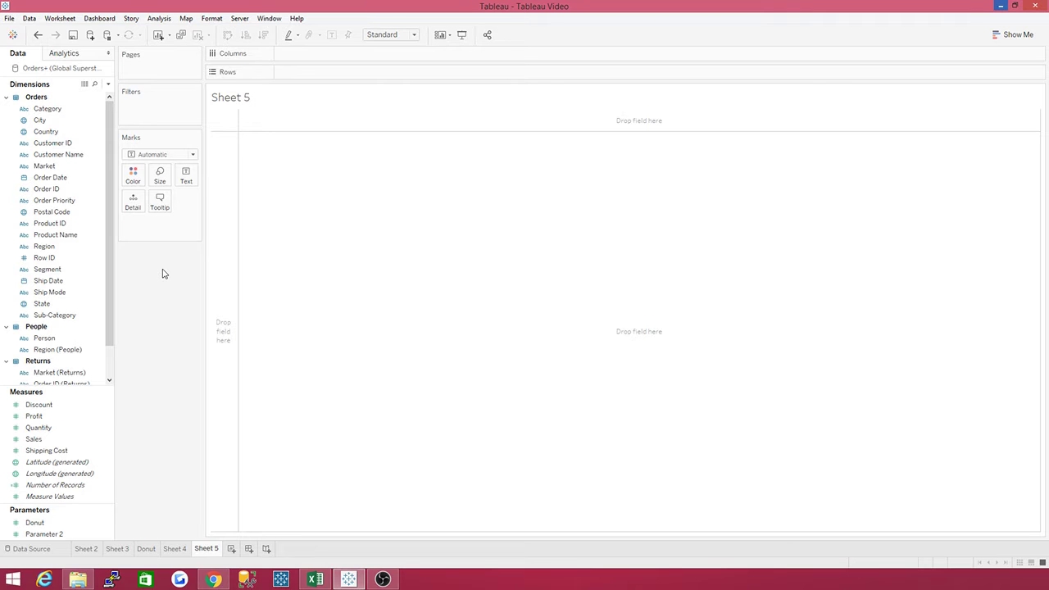
{"action": "left_click", "coordinate": [59, 201]}
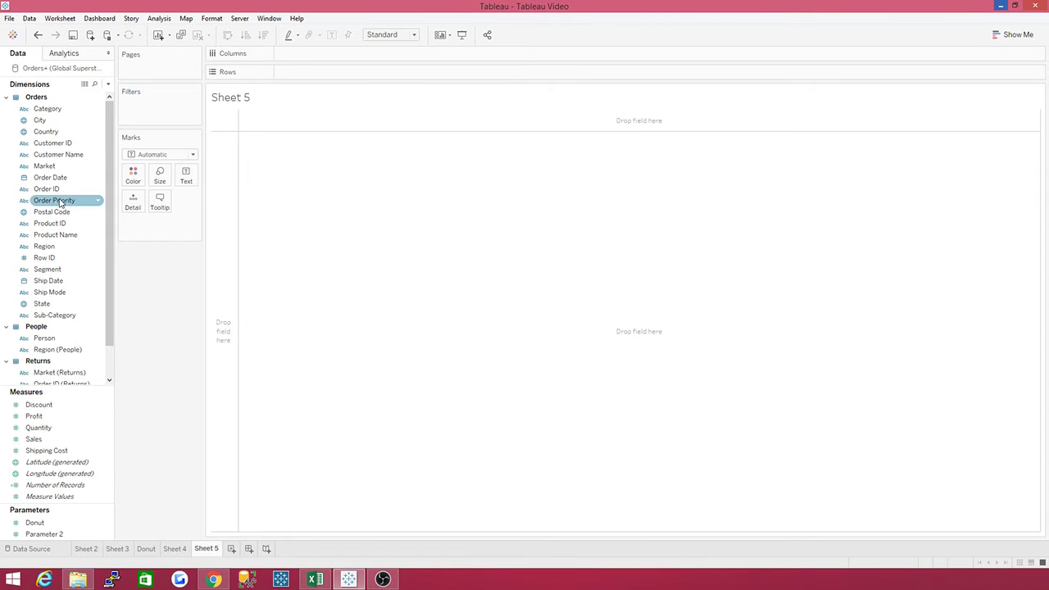
{"action": "left_click_drag", "start_coordinate": [47, 189], "coordinate": [303, 161]}
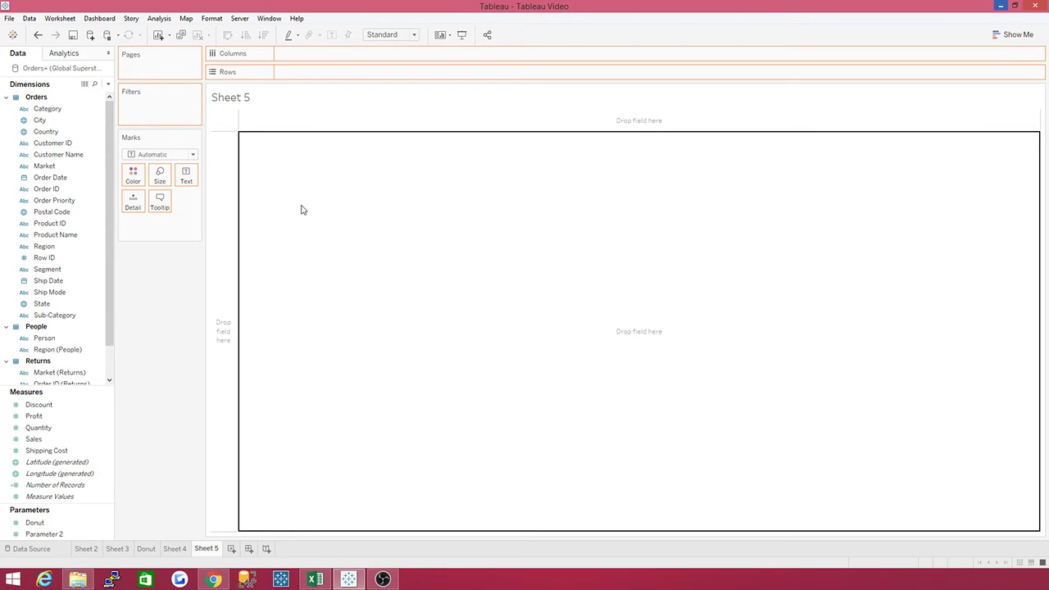
{"action": "left_click_drag", "start_coordinate": [301, 210], "coordinate": [287, 185]}
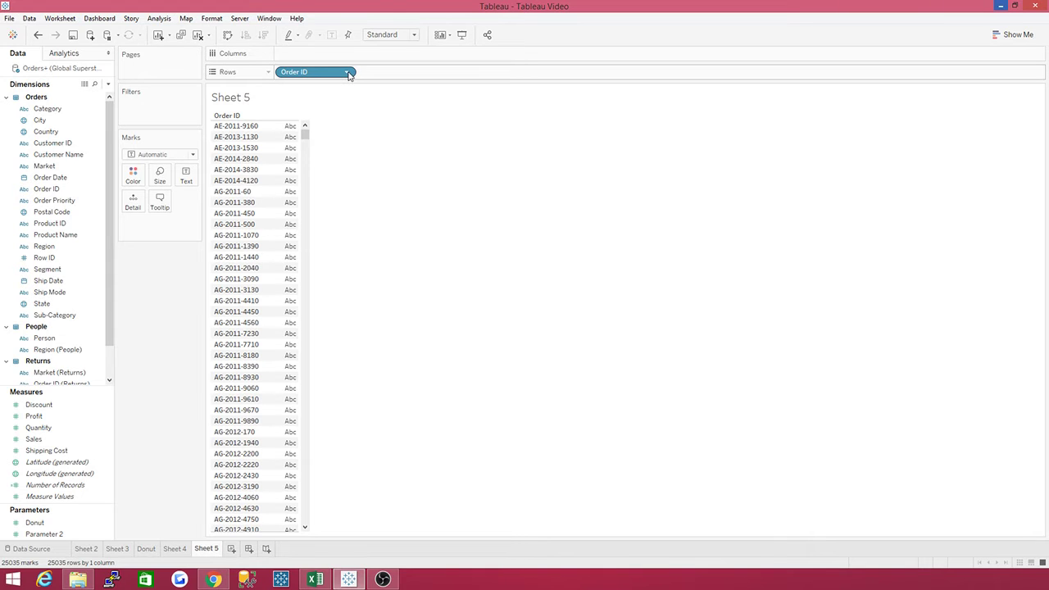
- Convert the Order ID rows field to a Count (Distinct) measure, giving one 25,035 bar
{"action": "left_click", "coordinate": [348, 74]}
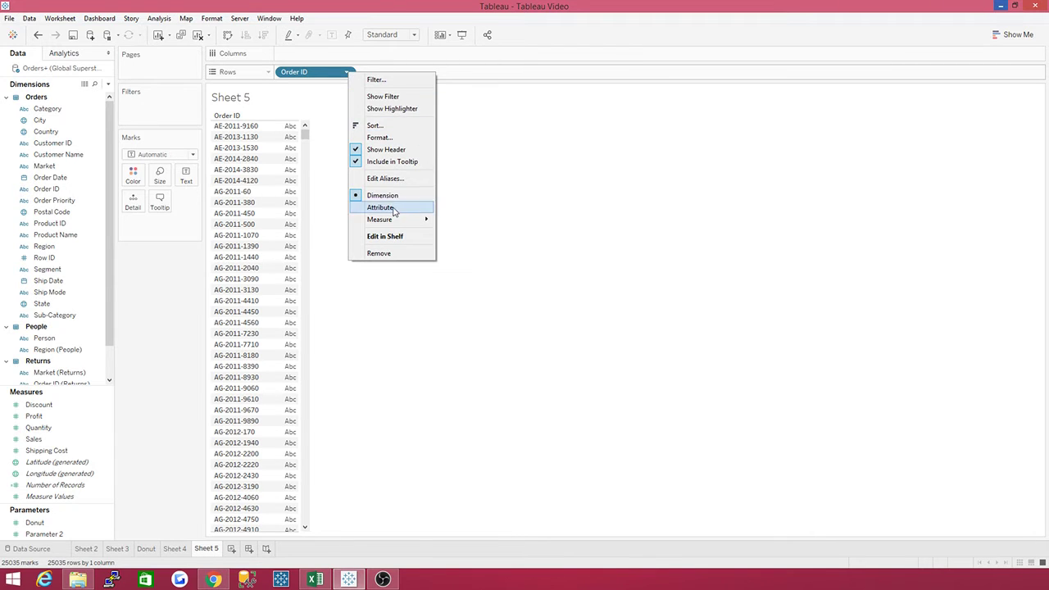
{"action": "mouse_move", "coordinate": [395, 220]}
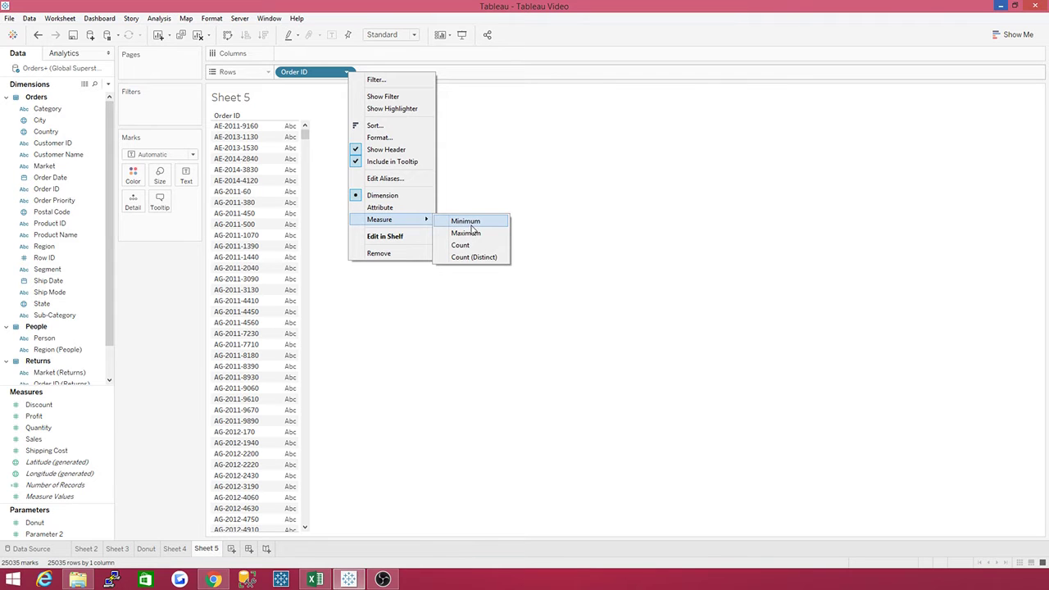
{"action": "left_click", "coordinate": [464, 257]}
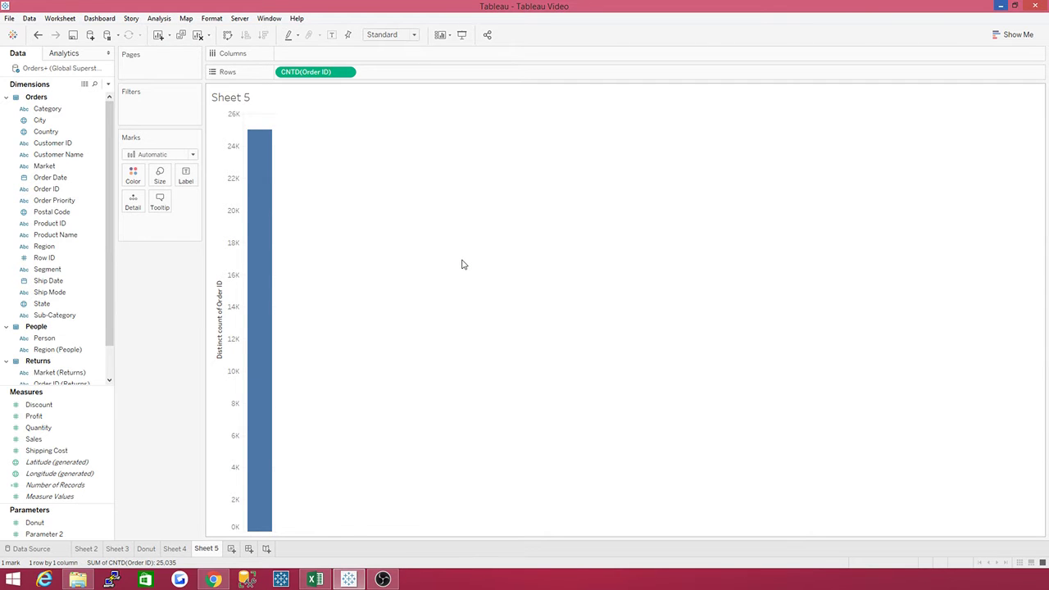
- Remove CNTD(Order ID) from Rows so Sheet 5 is blank, then bring up Order ID's field options
{"action": "mouse_move", "coordinate": [267, 160]}
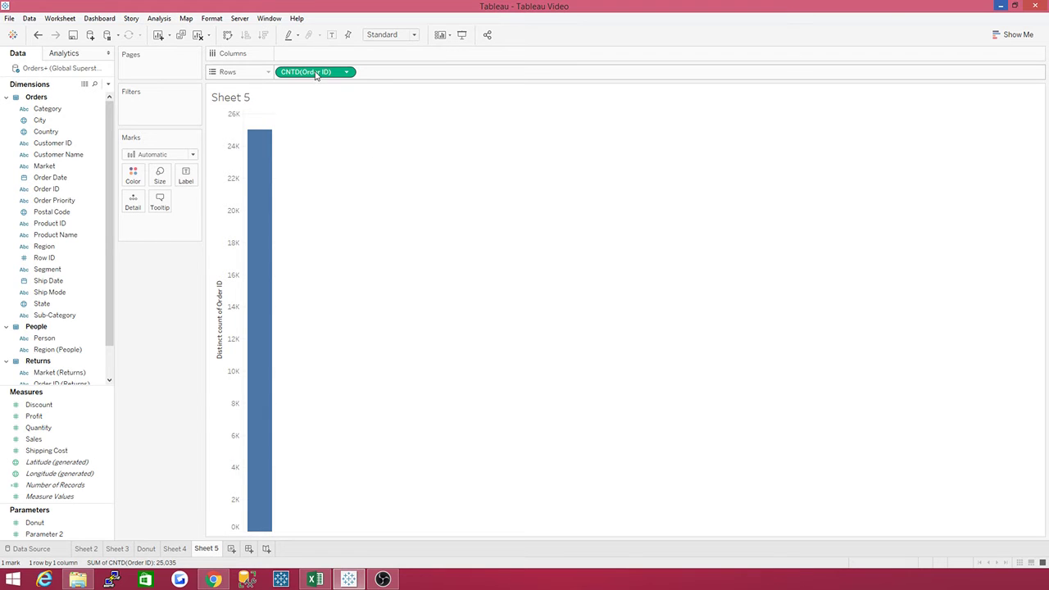
{"action": "left_click_drag", "start_coordinate": [316, 74], "coordinate": [164, 312]}
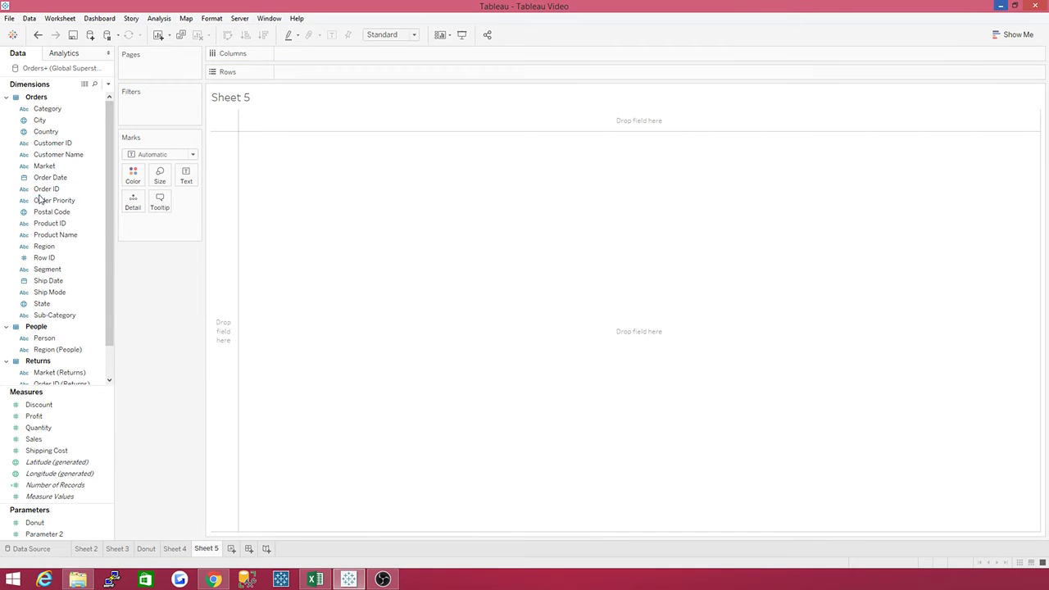
{"action": "right_click", "coordinate": [88, 192]}
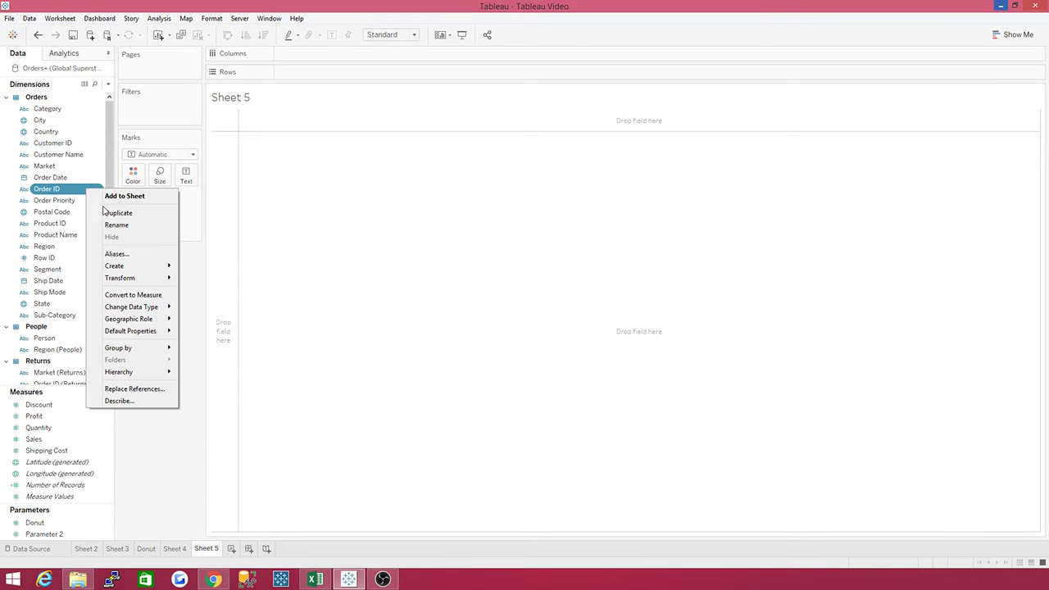
- Start an Order ID calculated field named Order ID Count and insert the COUNTD function
{"action": "mouse_move", "coordinate": [145, 269]}
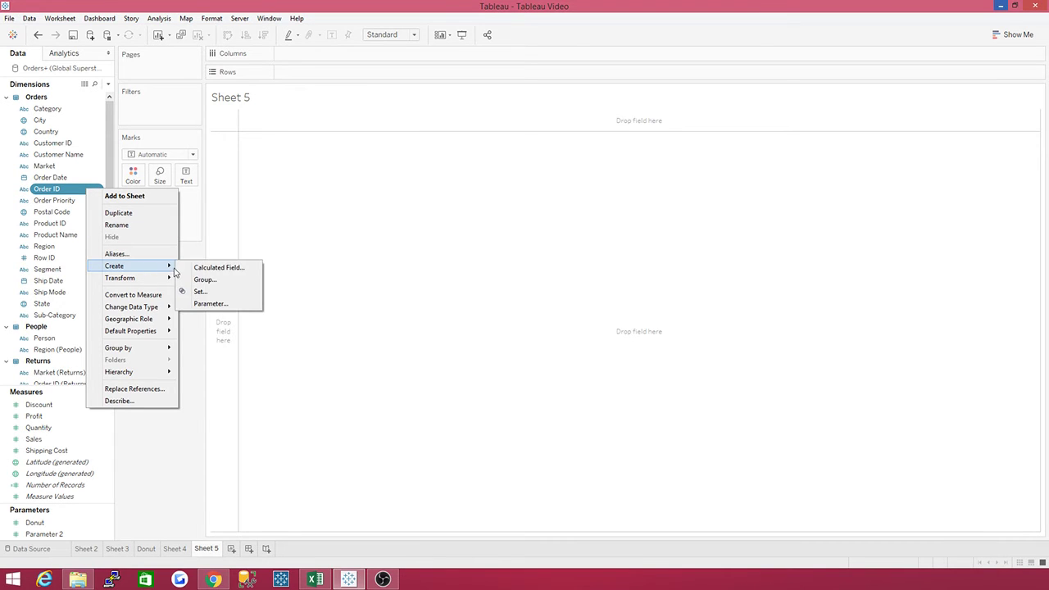
{"action": "left_click", "coordinate": [219, 268]}
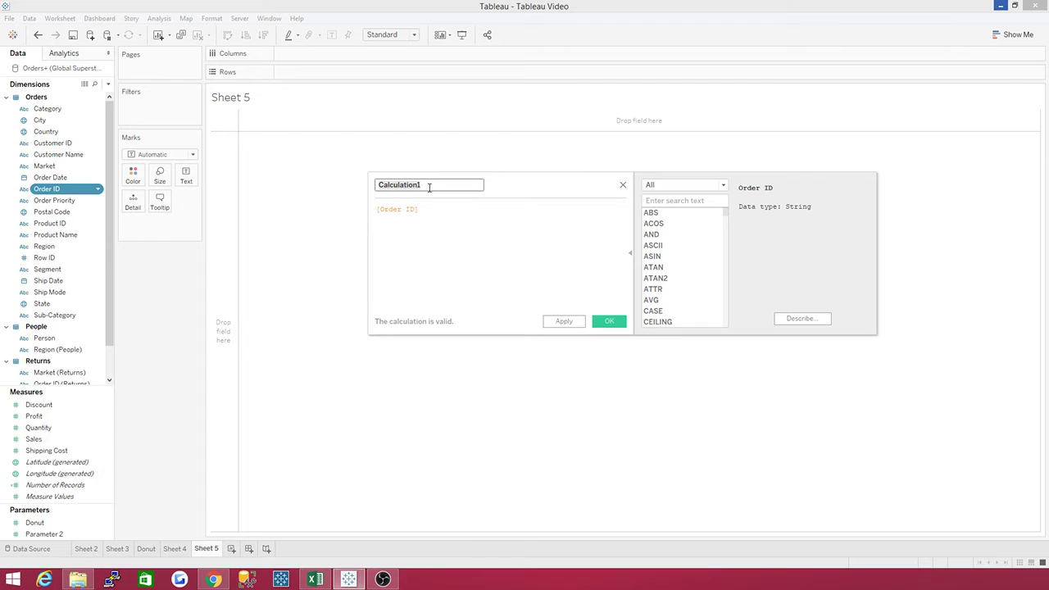
{"action": "type", "text": "Order ID"}
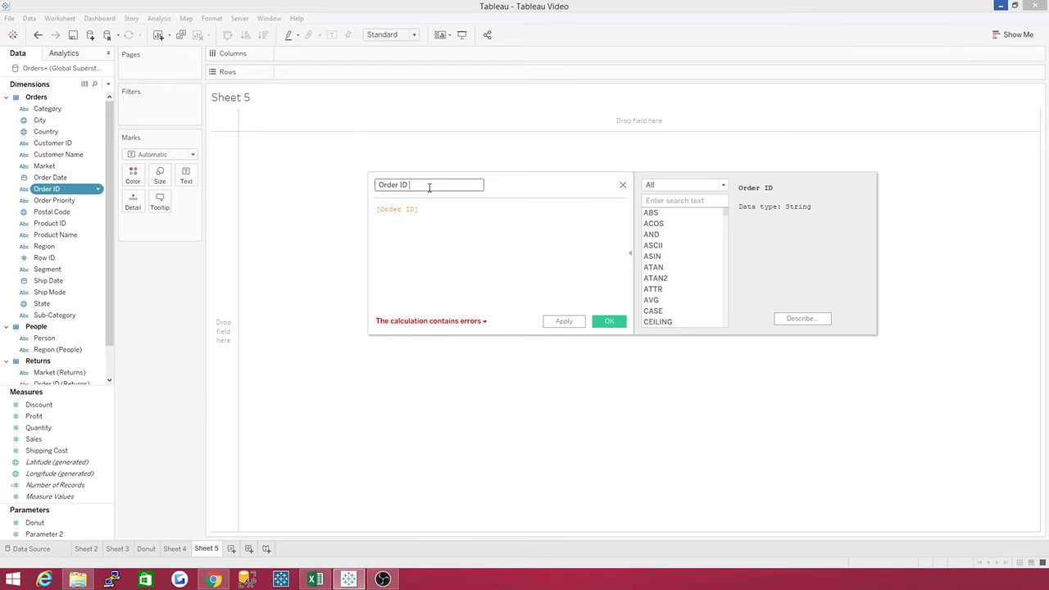
{"action": "type", "text": " Count"}
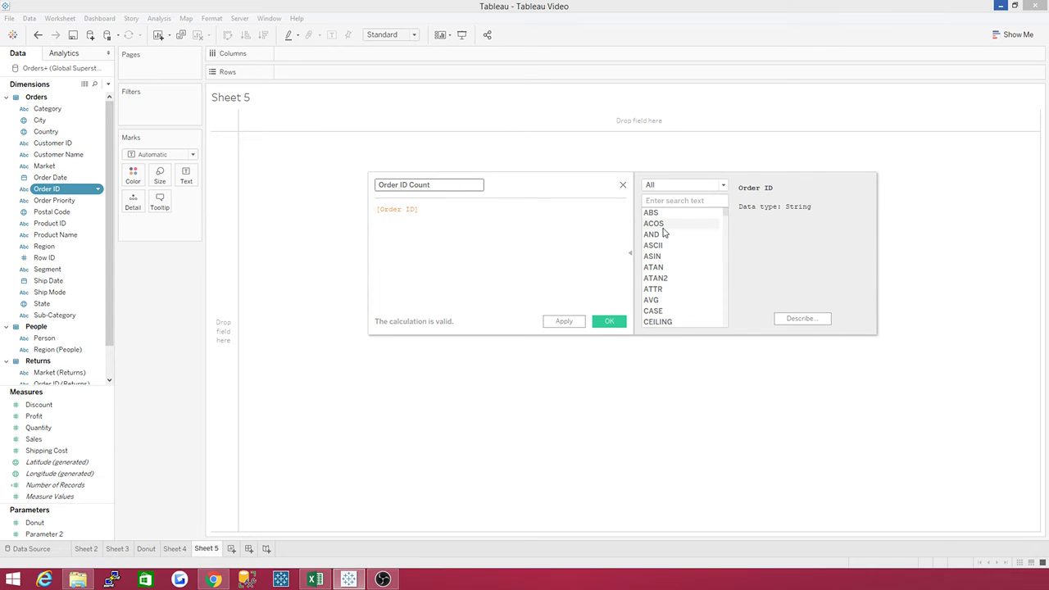
{"action": "left_click", "coordinate": [723, 186]}
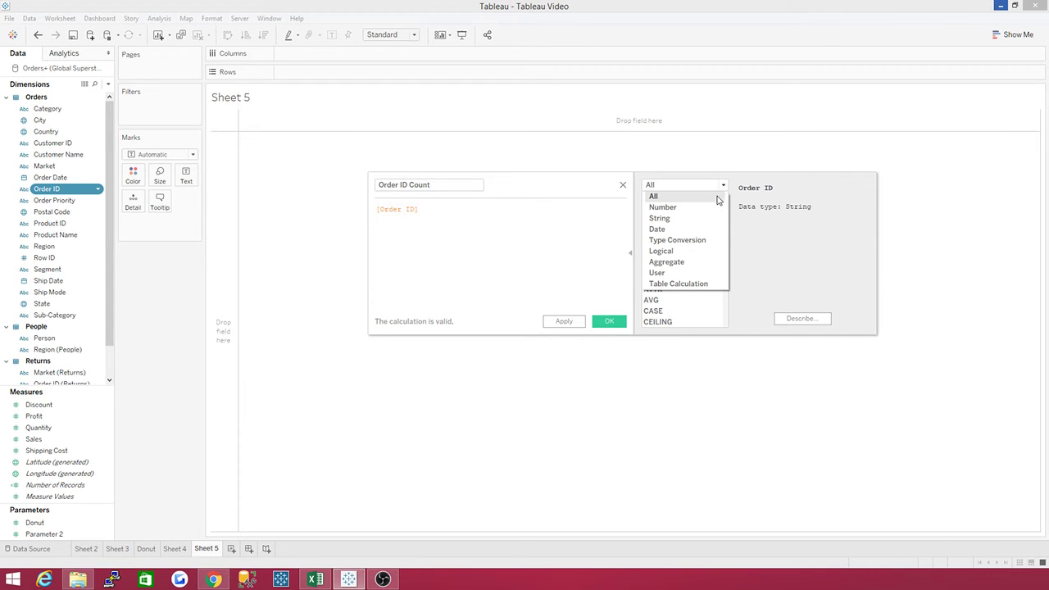
{"action": "left_click", "coordinate": [710, 198]}
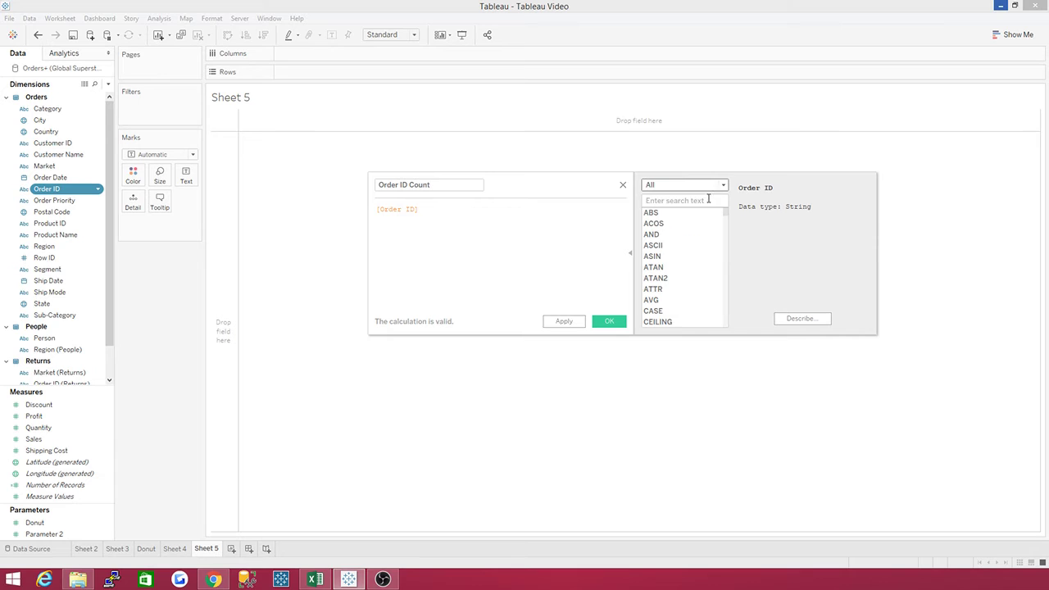
{"action": "scroll", "coordinate": [673, 260], "scroll_direction": "down", "scroll_amount": 2}
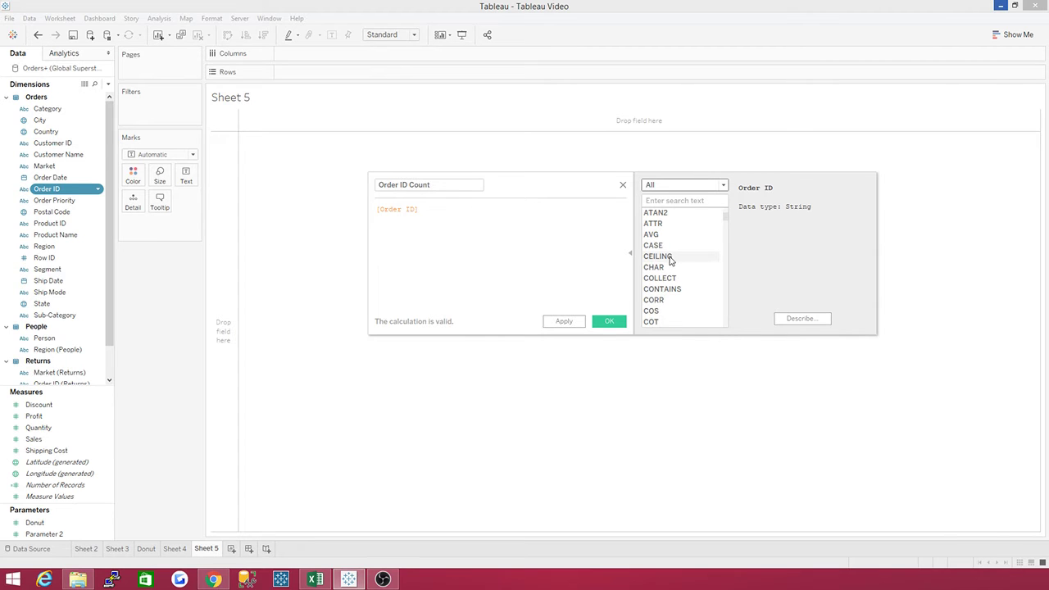
{"action": "scroll", "coordinate": [671, 266], "scroll_direction": "down", "scroll_amount": 3}
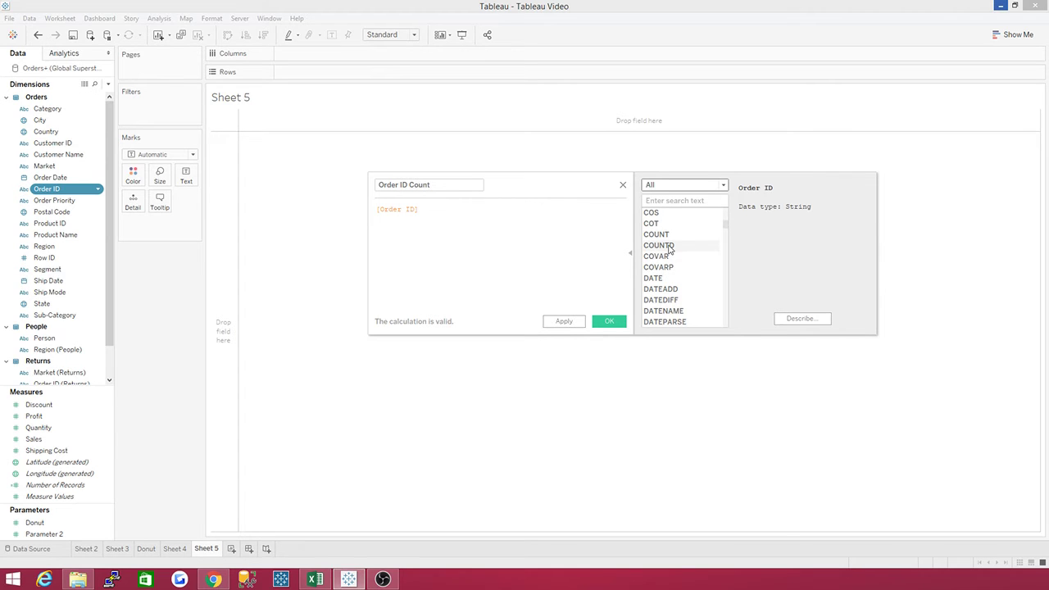
{"action": "double_click", "coordinate": [678, 246]}
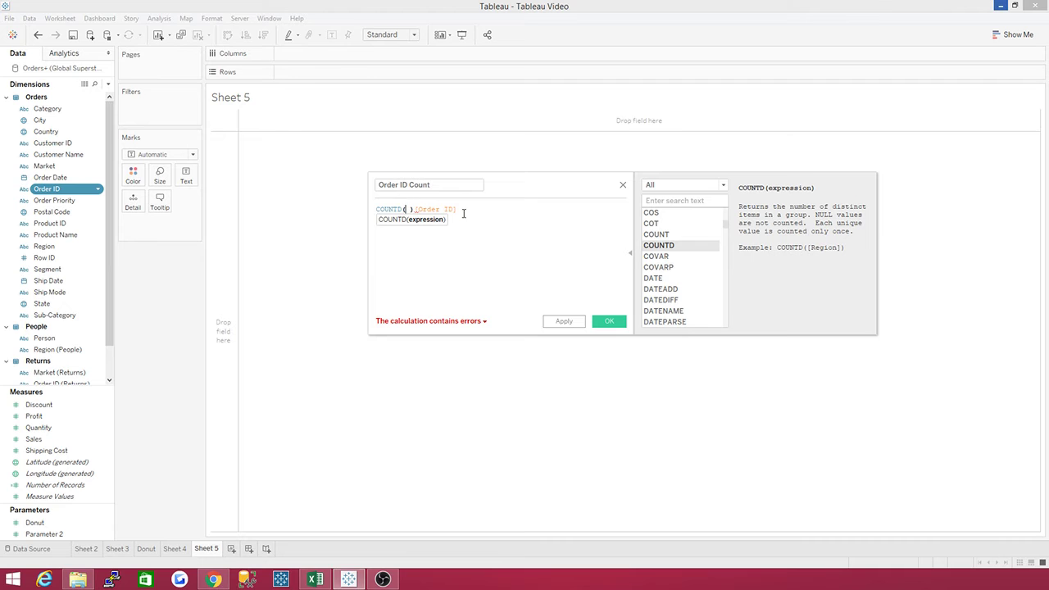
- Move [Order ID] inside COUNTD's parentheses to form COUNTD([Order ID]), then close the editor
{"action": "left_click_drag", "start_coordinate": [464, 213], "coordinate": [418, 209]}
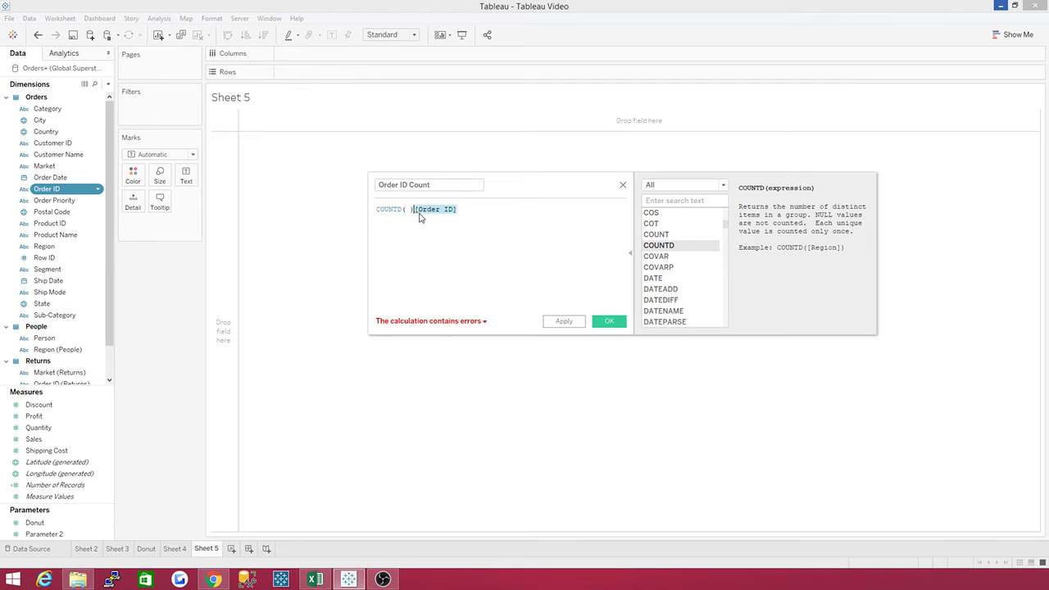
{"action": "left_click", "coordinate": [423, 211]}
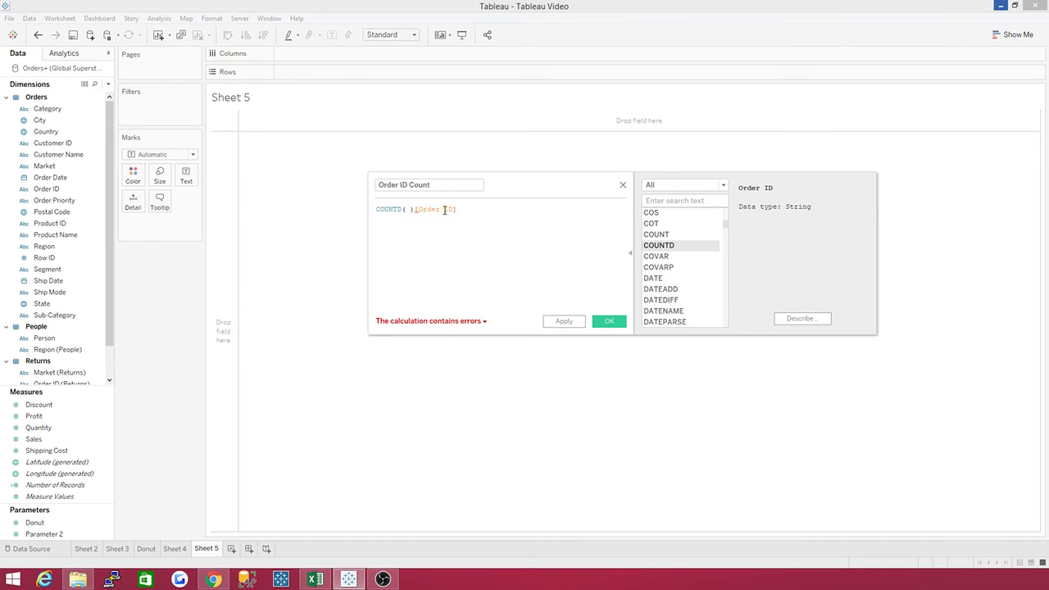
{"action": "left_click_drag", "start_coordinate": [456, 210], "coordinate": [415, 210]}
{"action": "right_click", "coordinate": [420, 212]}
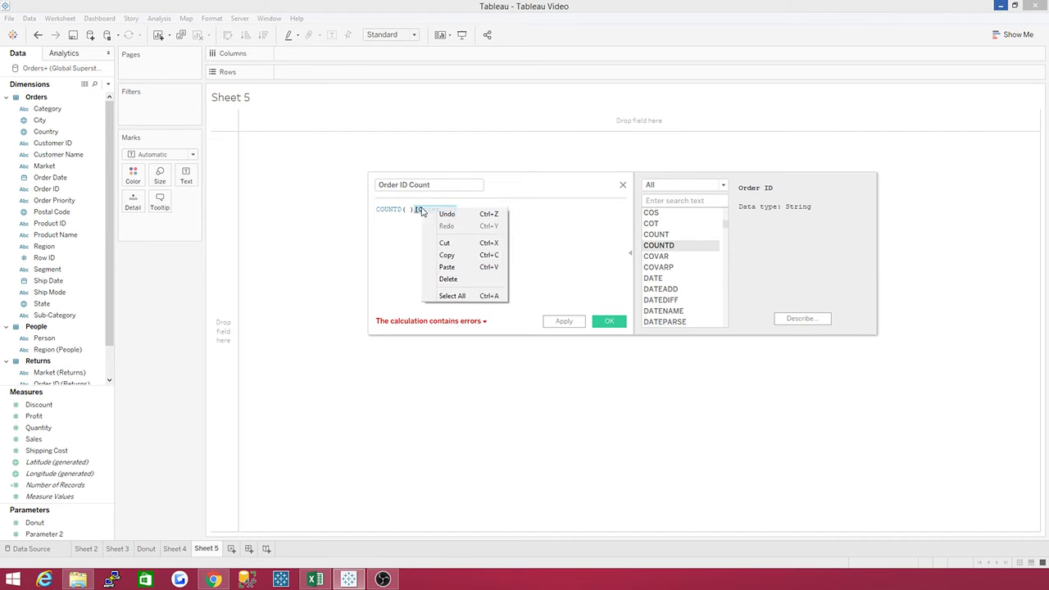
{"action": "left_click", "coordinate": [443, 244]}
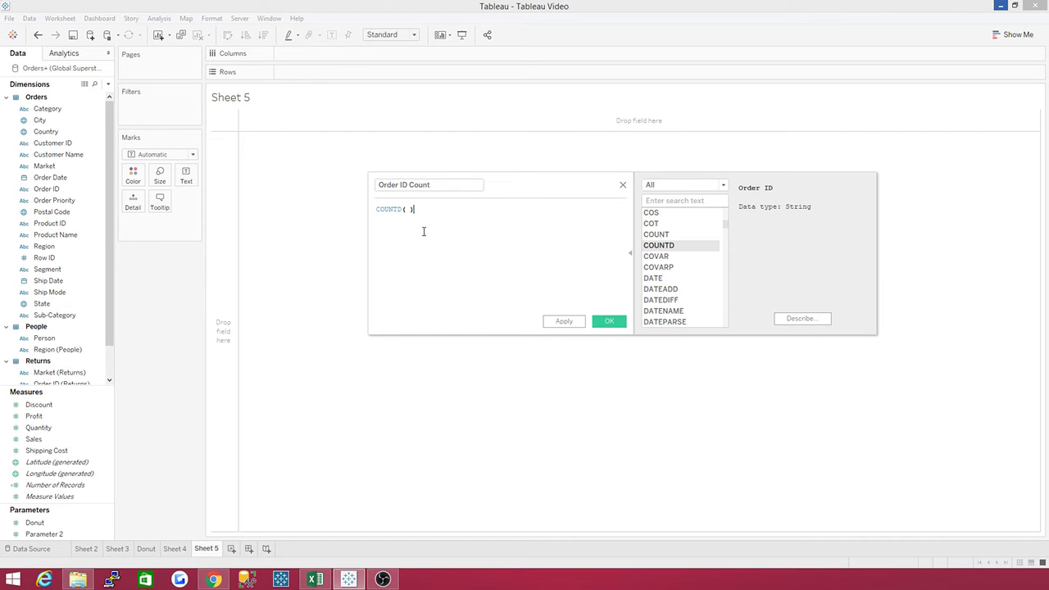
{"action": "left_click", "coordinate": [407, 210]}
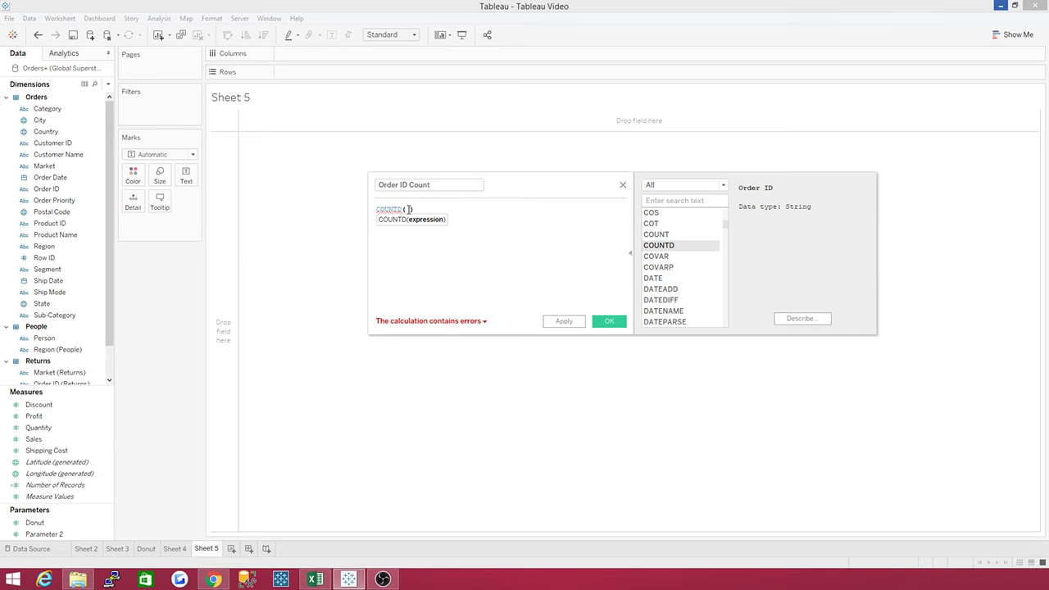
{"action": "right_click", "coordinate": [409, 210]}
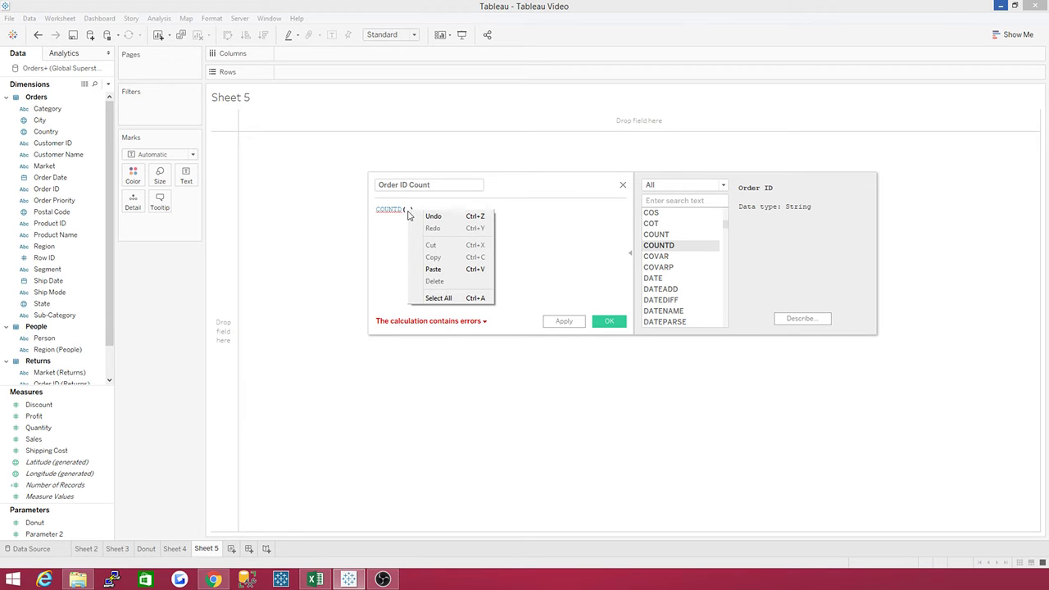
{"action": "left_click", "coordinate": [434, 269]}
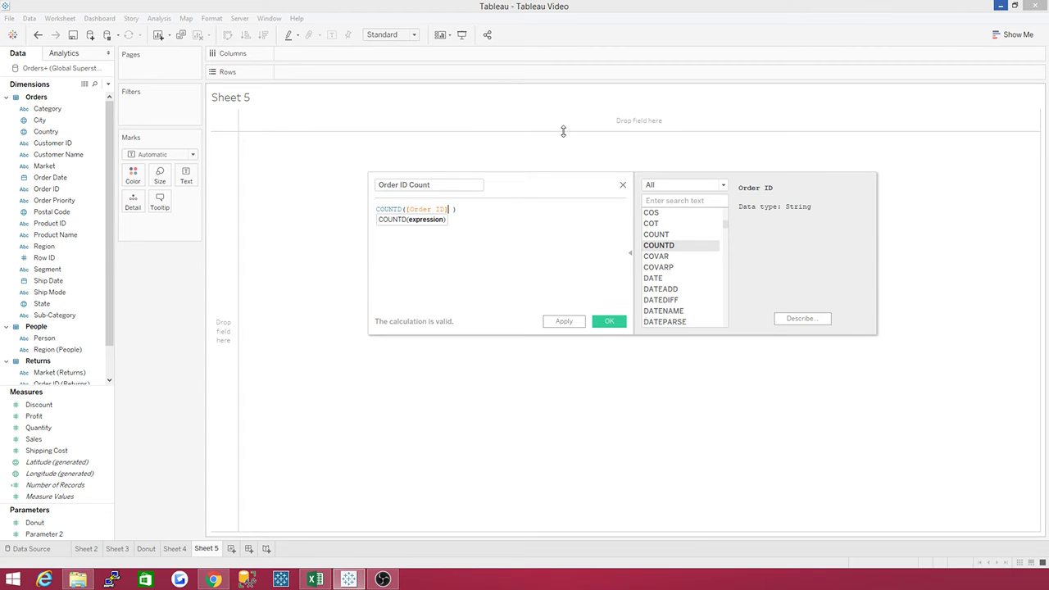
{"action": "left_click", "coordinate": [623, 188]}
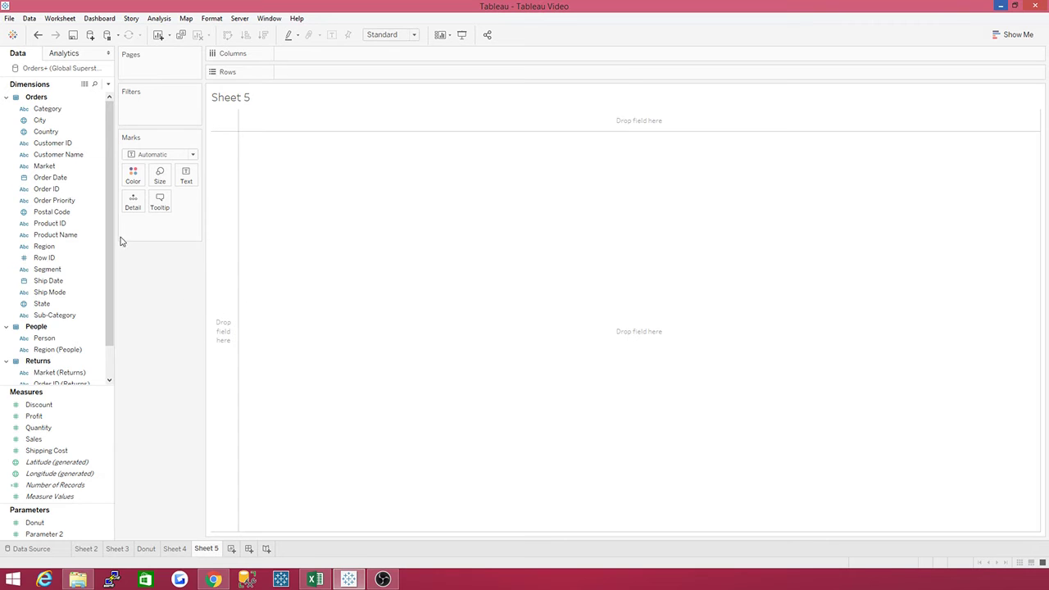
- Create a new calculated field named Order ID Count and insert the COUNTD function
{"action": "left_click", "coordinate": [108, 85]}
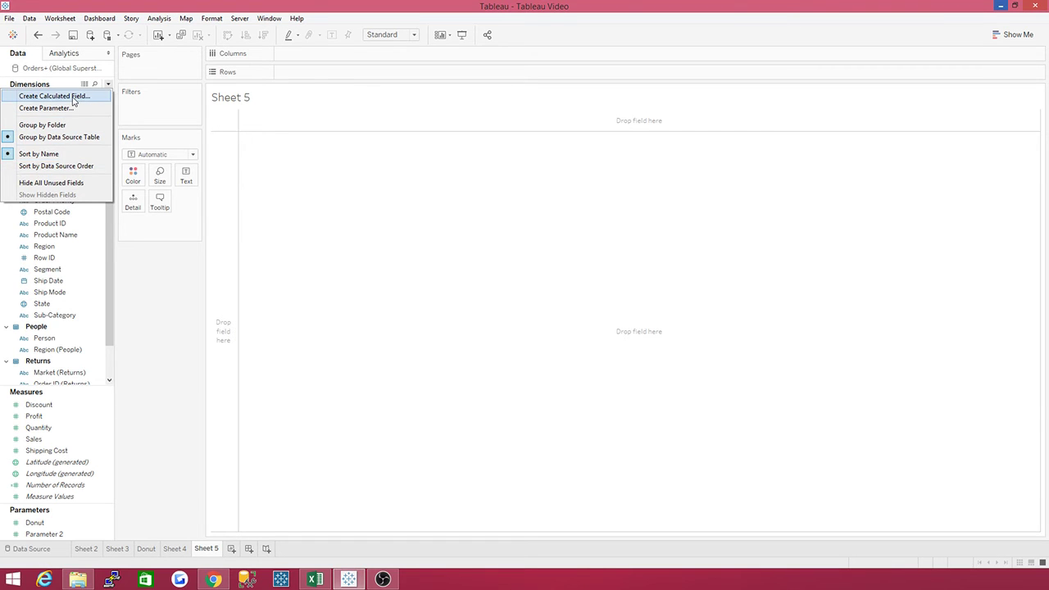
{"action": "left_click", "coordinate": [73, 96]}
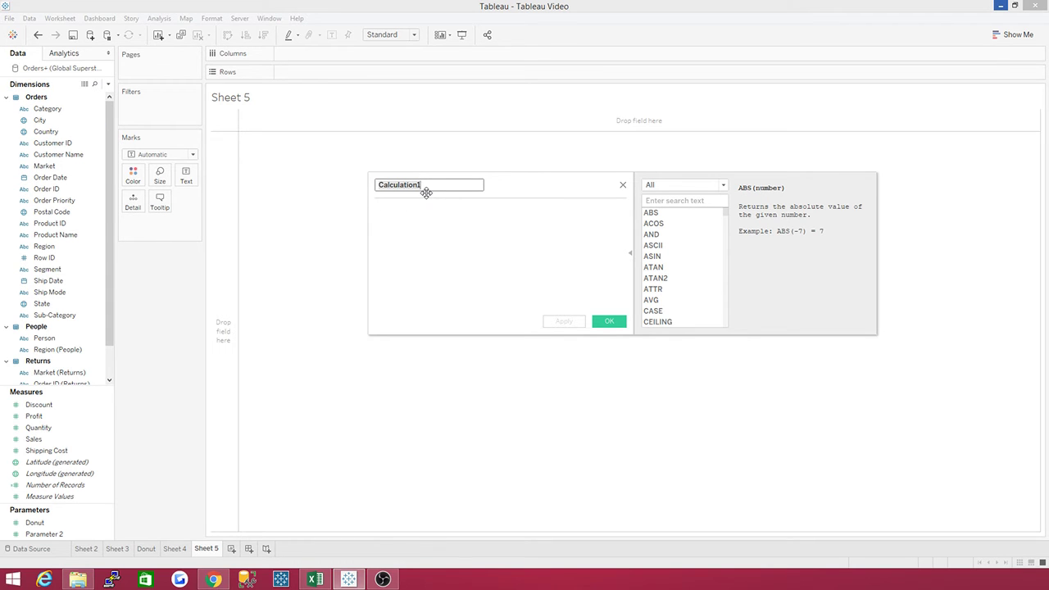
{"action": "type", "text": "Order ID Count"}
{"action": "scroll", "coordinate": [677, 240], "scroll_direction": "down", "scroll_amount": 2}
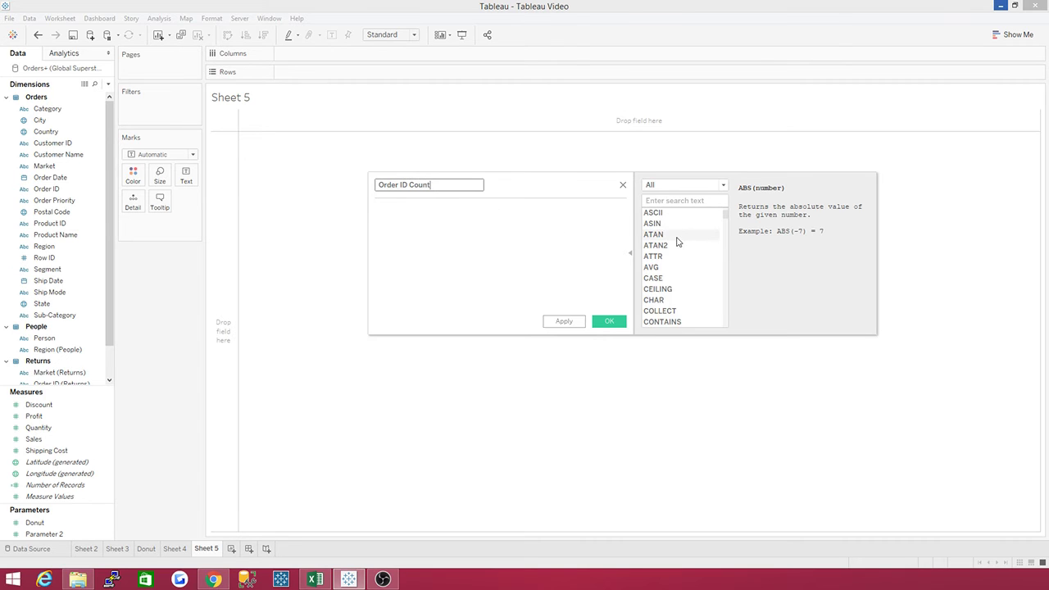
{"action": "scroll", "coordinate": [677, 242], "scroll_direction": "down", "scroll_amount": 1}
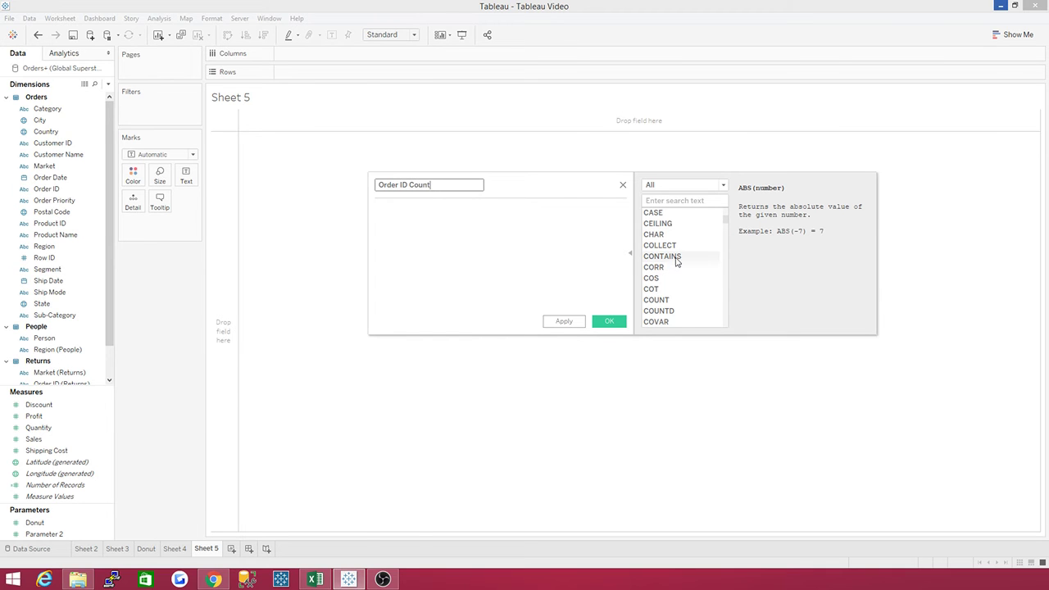
{"action": "double_click", "coordinate": [682, 312]}
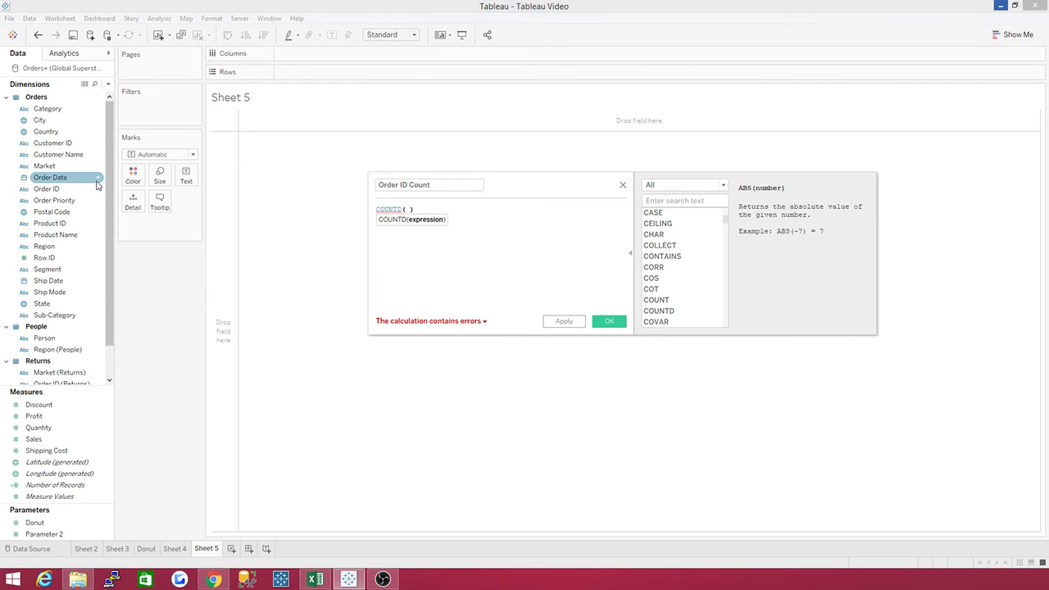
- Drop Order ID into COUNTD, save the Order ID Count measure, and return to Excel's Orders sheet
{"action": "left_click", "coordinate": [59, 190]}
{"action": "left_click_drag", "start_coordinate": [59, 192], "coordinate": [408, 227]}
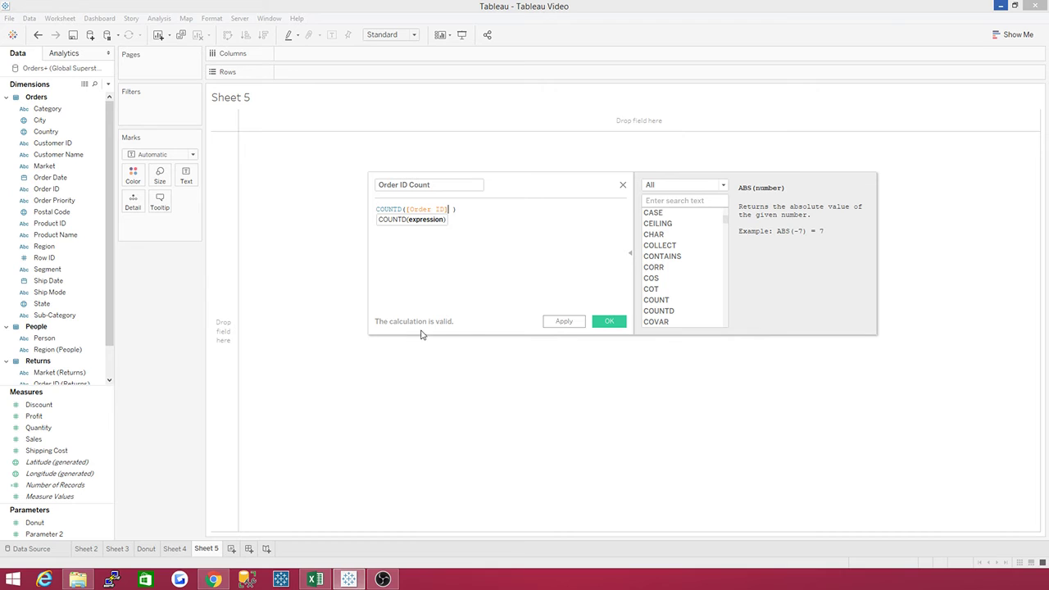
{"action": "left_click", "coordinate": [608, 323]}
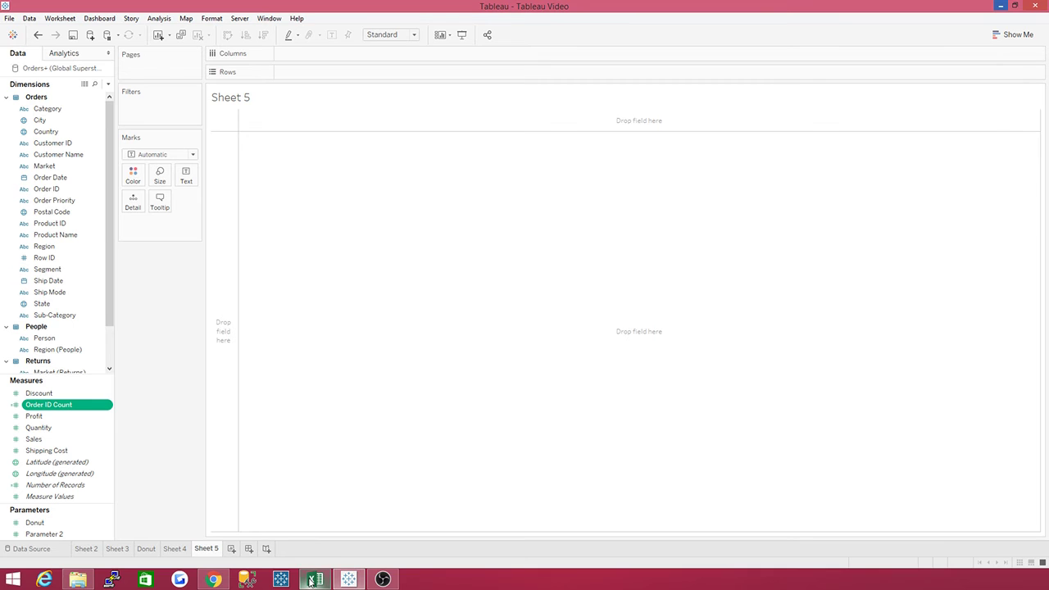
{"action": "mouse_move", "coordinate": [314, 578]}
{"action": "left_click", "coordinate": [309, 534]}
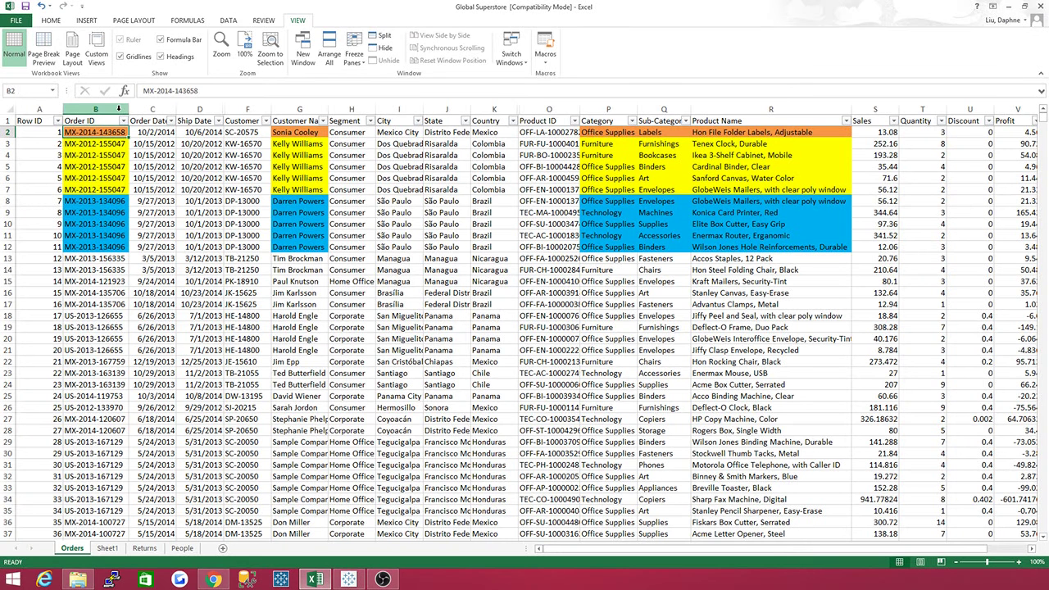
- Read the Order ID column count of 51291 in Excel, then return to Tableau
{"action": "left_click", "coordinate": [104, 109]}
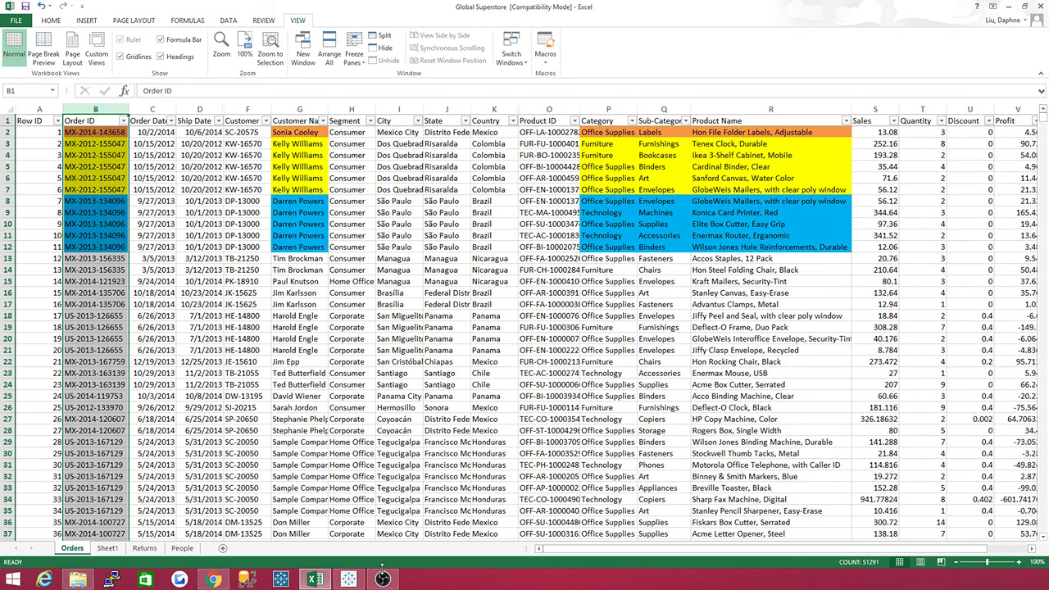
{"action": "left_click", "coordinate": [348, 580]}
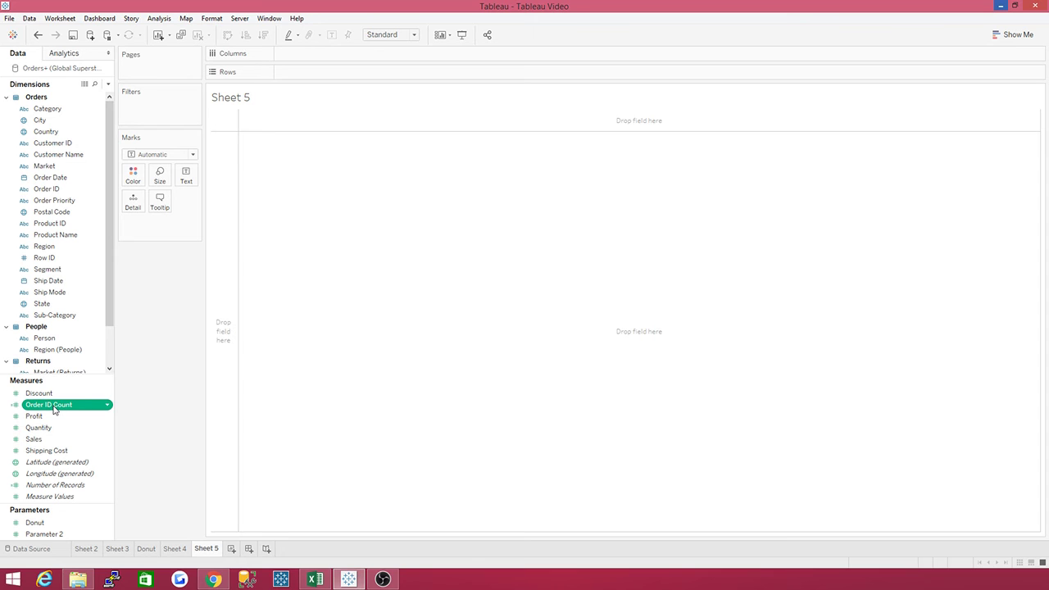
- Show Order ID Count (25,035) as an enlarged pie mark and bring Category toward Color
{"action": "left_click_drag", "start_coordinate": [54, 410], "coordinate": [307, 174]}
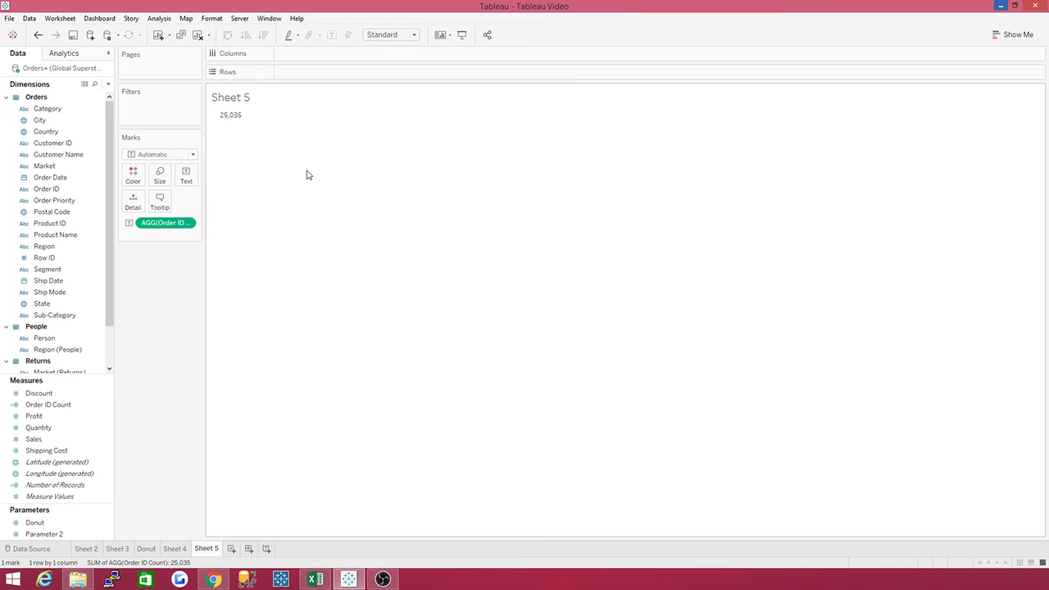
{"action": "left_click", "coordinate": [195, 156]}
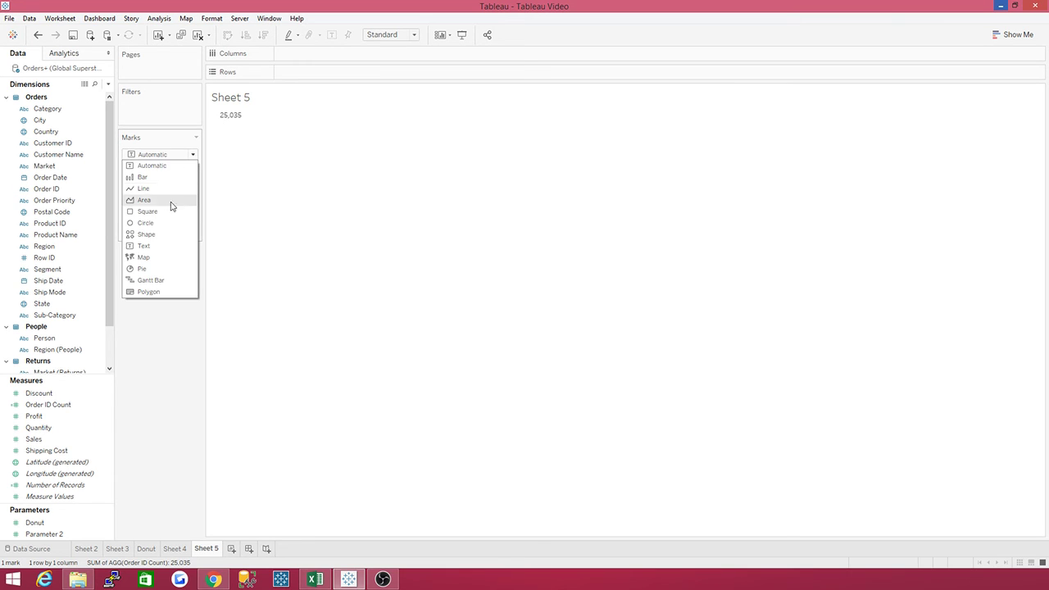
{"action": "left_click", "coordinate": [157, 270]}
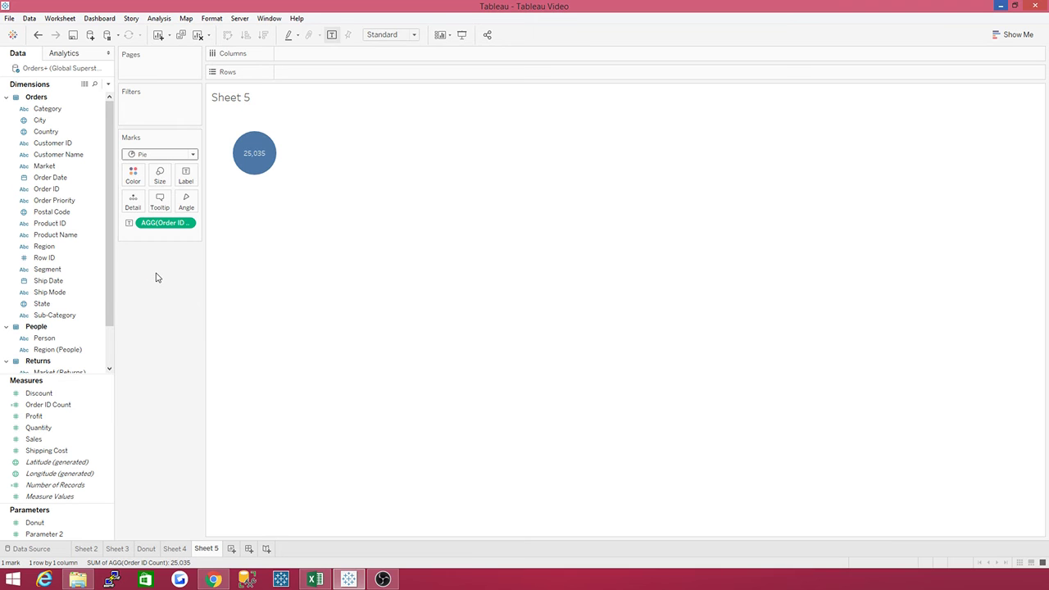
{"action": "left_click", "coordinate": [159, 180]}
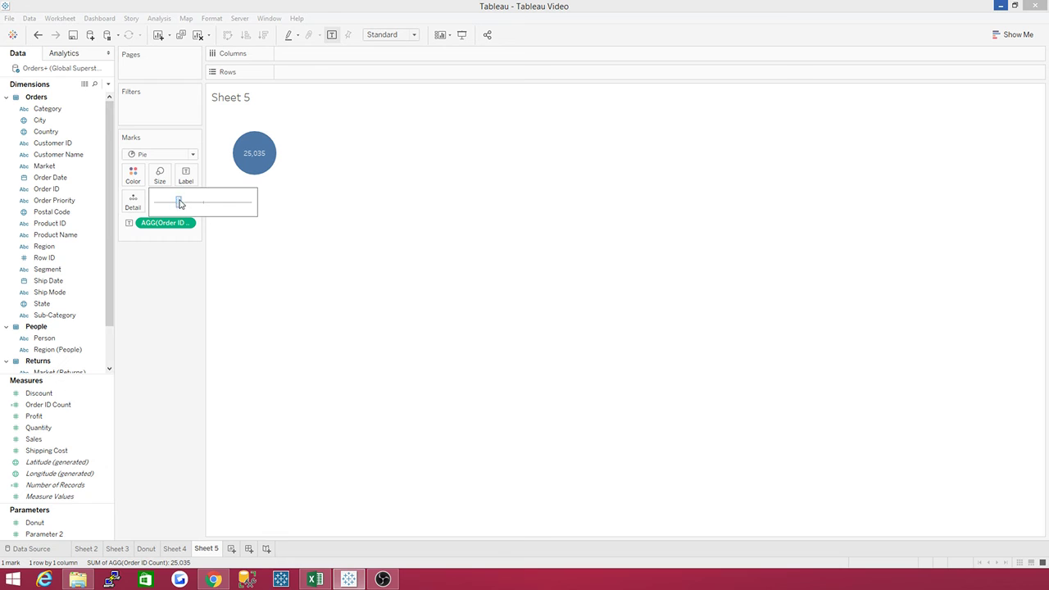
{"action": "left_click_drag", "start_coordinate": [193, 203], "coordinate": [203, 204]}
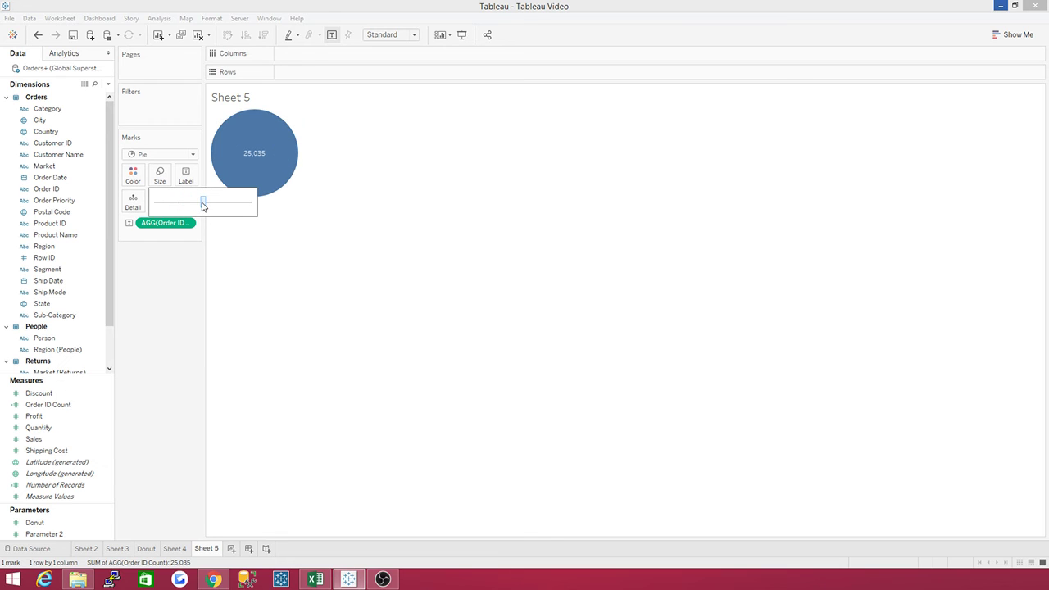
{"action": "left_click", "coordinate": [201, 277]}
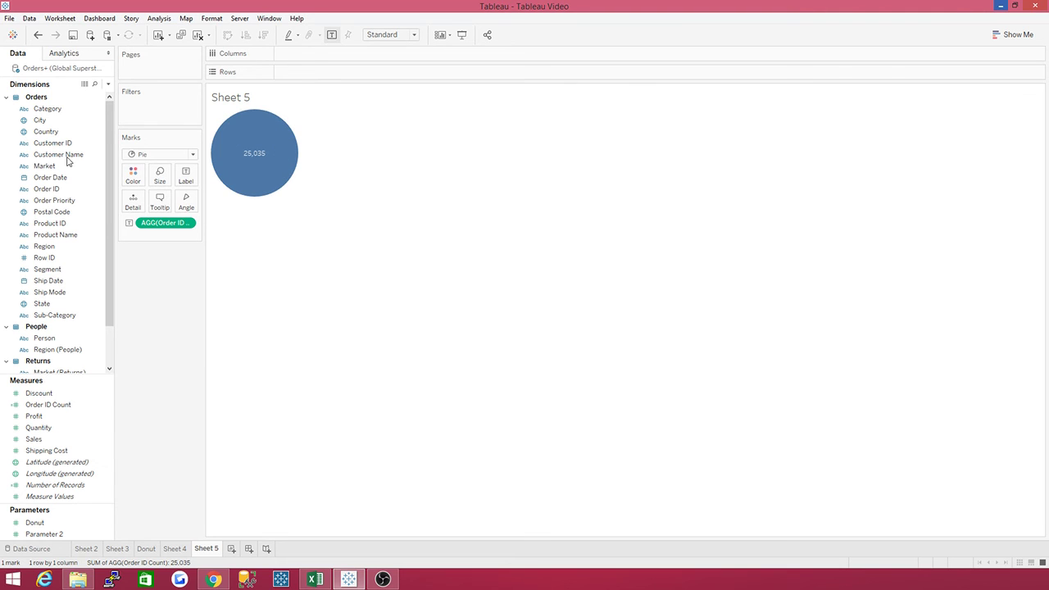
{"action": "left_click_drag", "start_coordinate": [51, 109], "coordinate": [135, 178]}
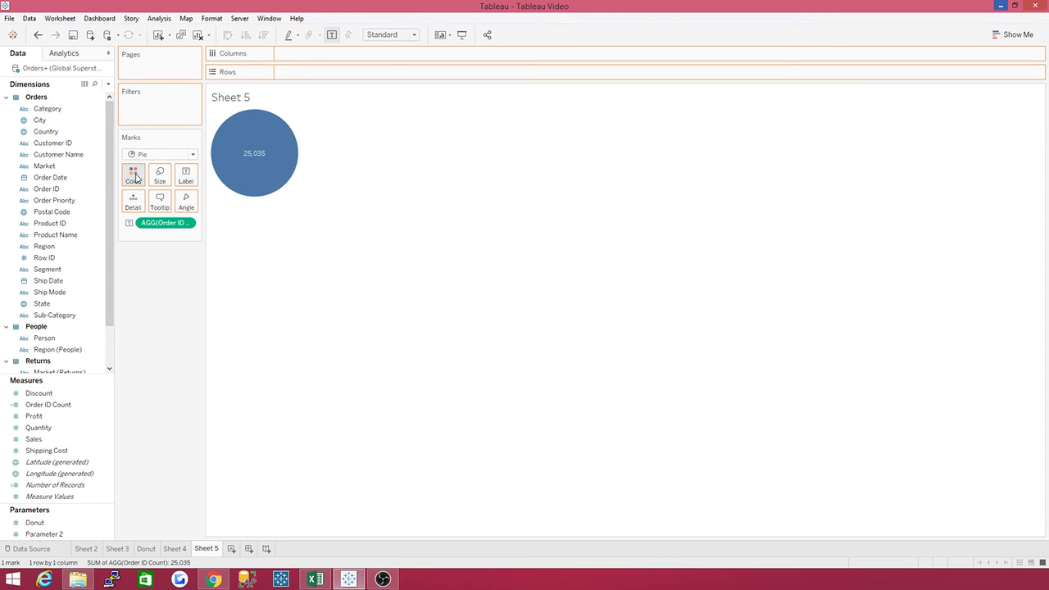
- Split the pie into Furniture 8,195, Office Supplies 19,003 and Technology 8,354 slices, checking their tooltips
{"action": "left_click", "coordinate": [46, 405]}
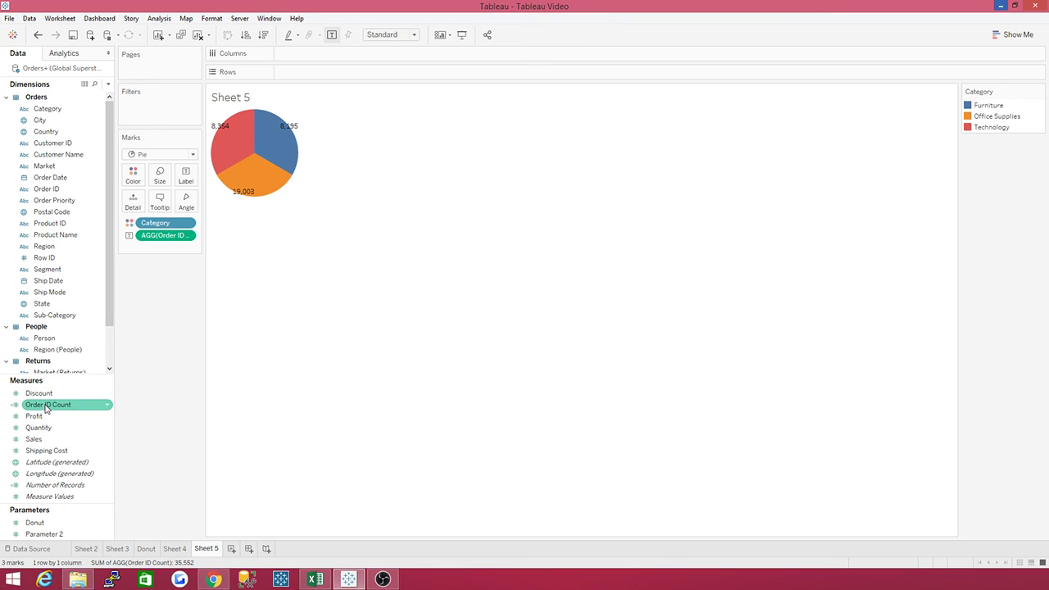
{"action": "left_click_drag", "start_coordinate": [47, 407], "coordinate": [166, 305]}
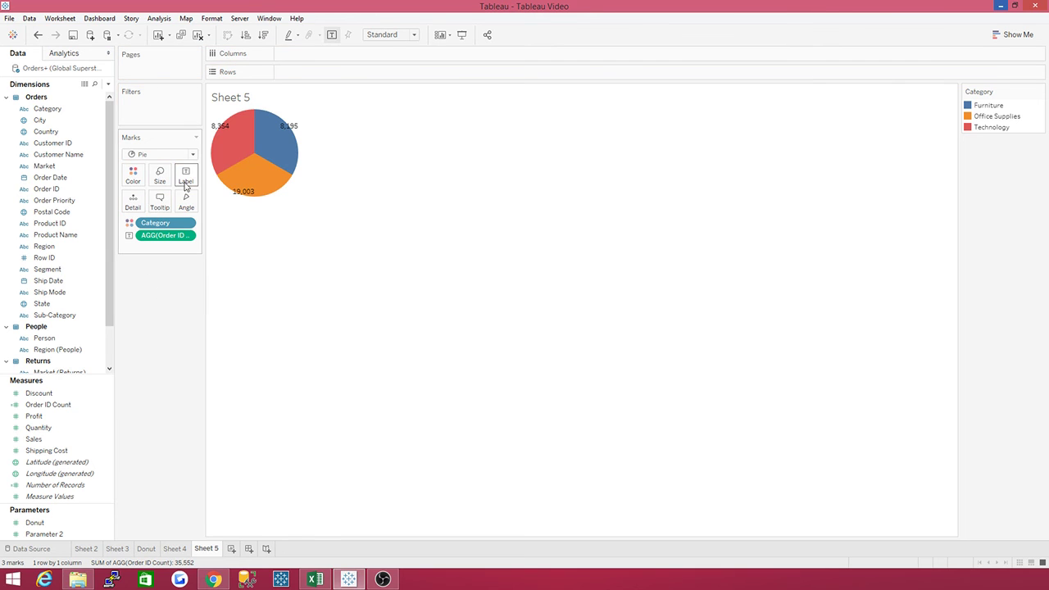
{"action": "mouse_move", "coordinate": [216, 141]}
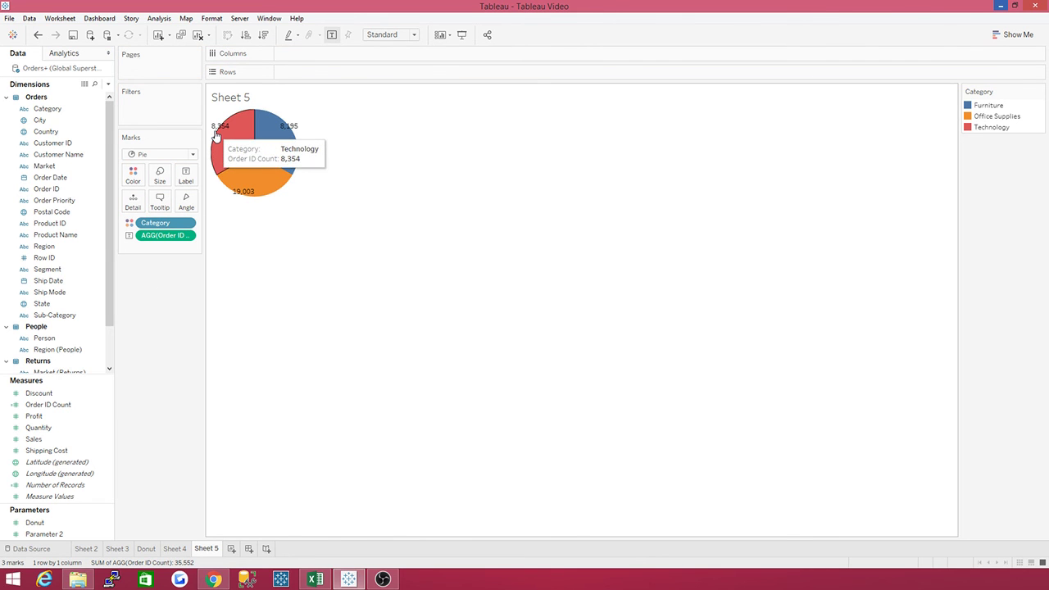
{"action": "mouse_move", "coordinate": [271, 136]}
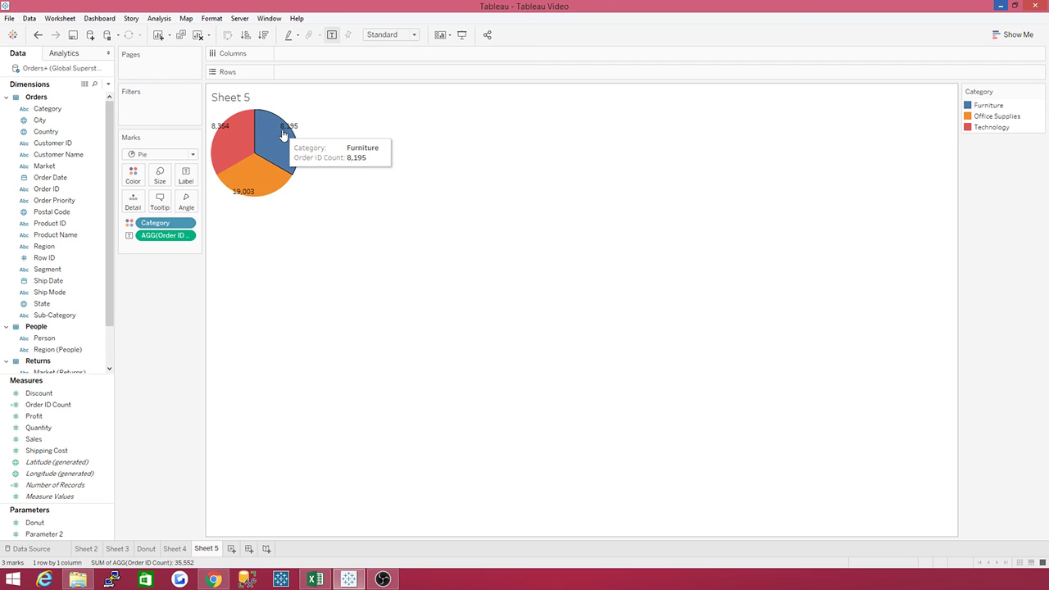
{"action": "mouse_move", "coordinate": [259, 201]}
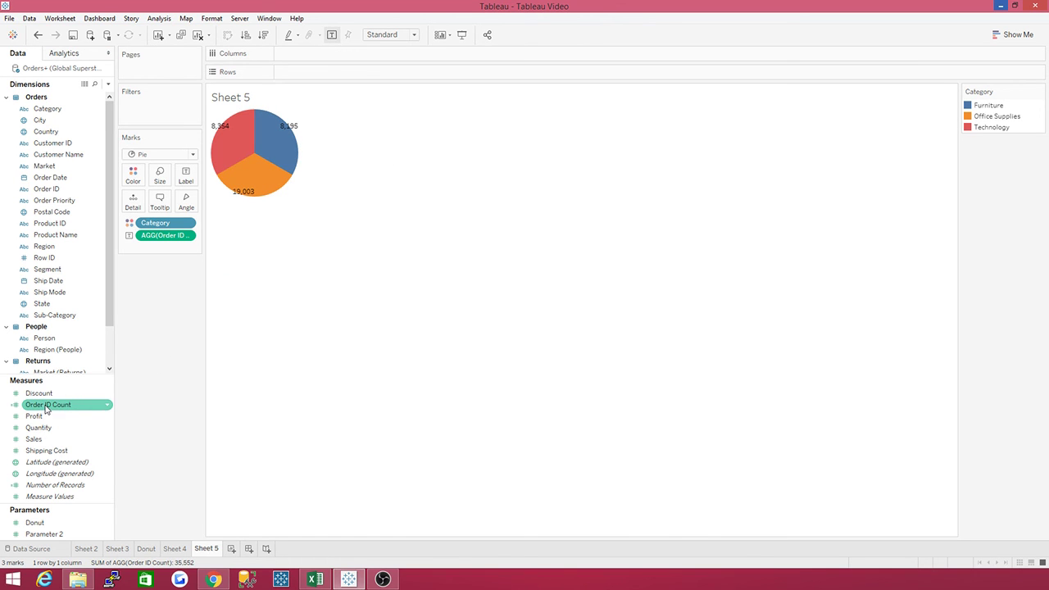
{"action": "left_click_drag", "start_coordinate": [45, 409], "coordinate": [183, 205]}
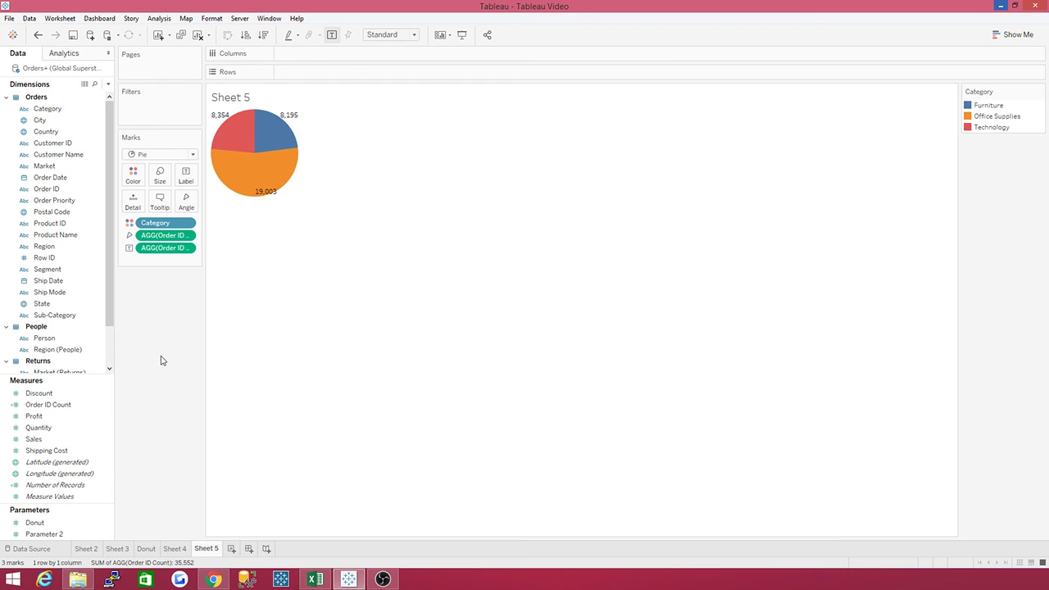
- Put Order ID Count on Angle so slices scale by count, totalling 35,552
{"action": "left_click", "coordinate": [45, 405]}
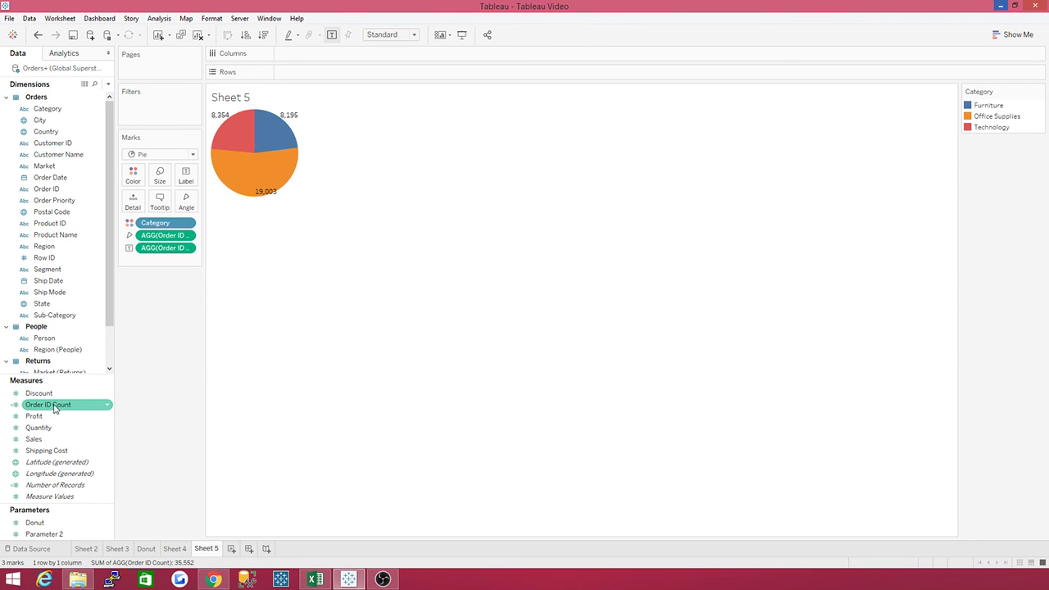
{"action": "left_click_drag", "start_coordinate": [39, 393], "coordinate": [447, 271]}
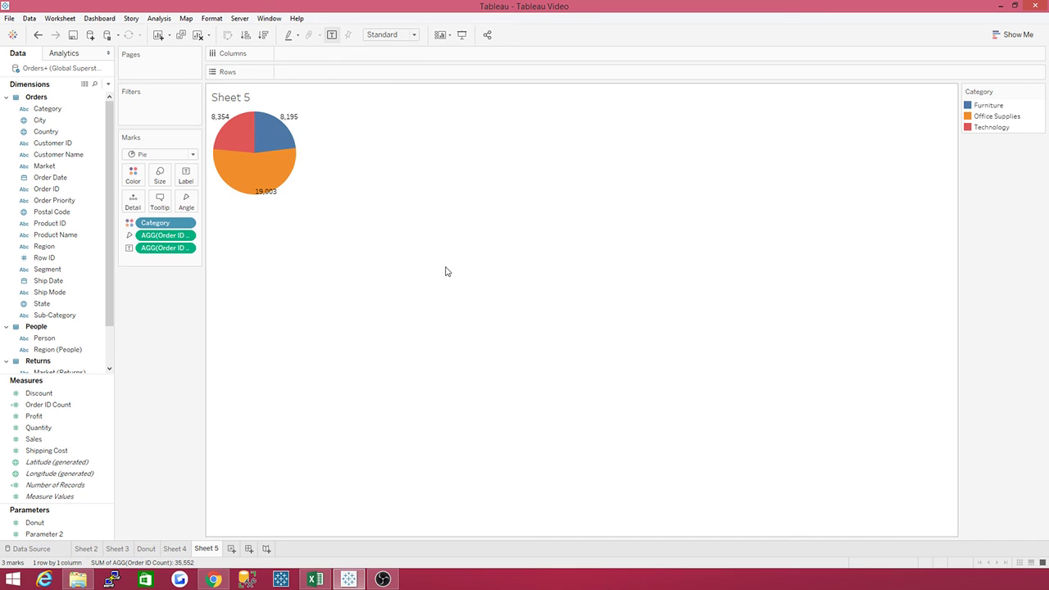